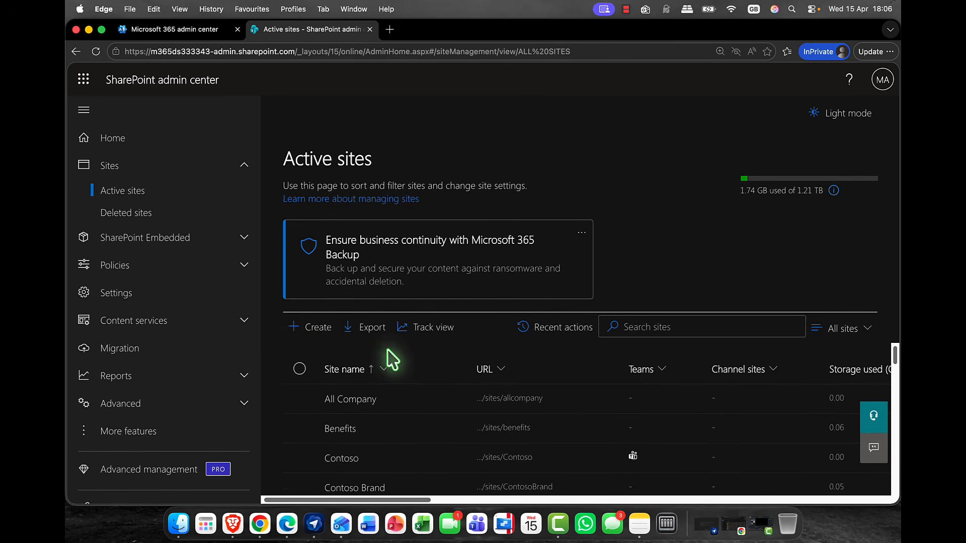
Step: Find the Oslo HQ site among the active sites and open its details
scroll(383, 356, "down", 5)
scroll(394, 410, "down", 5)
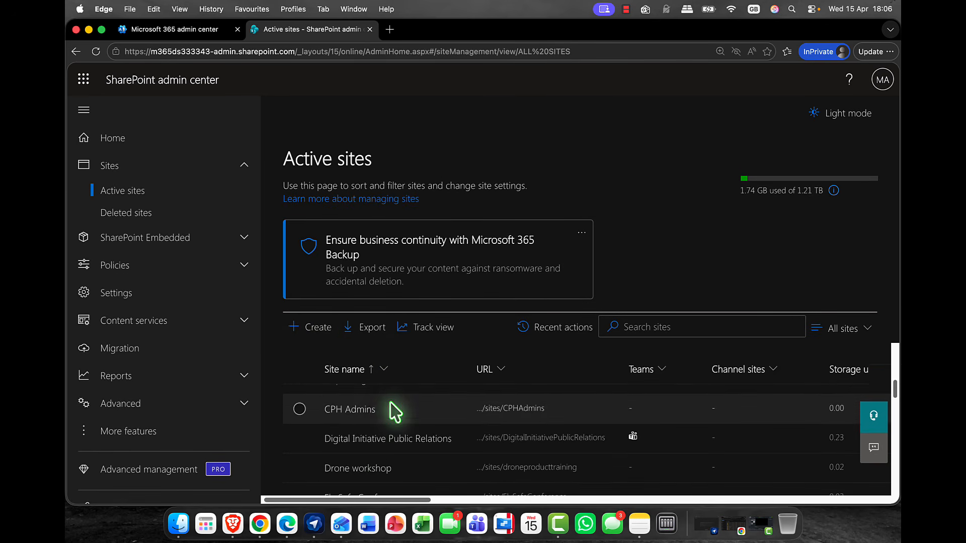
scroll(395, 410, "down", 5)
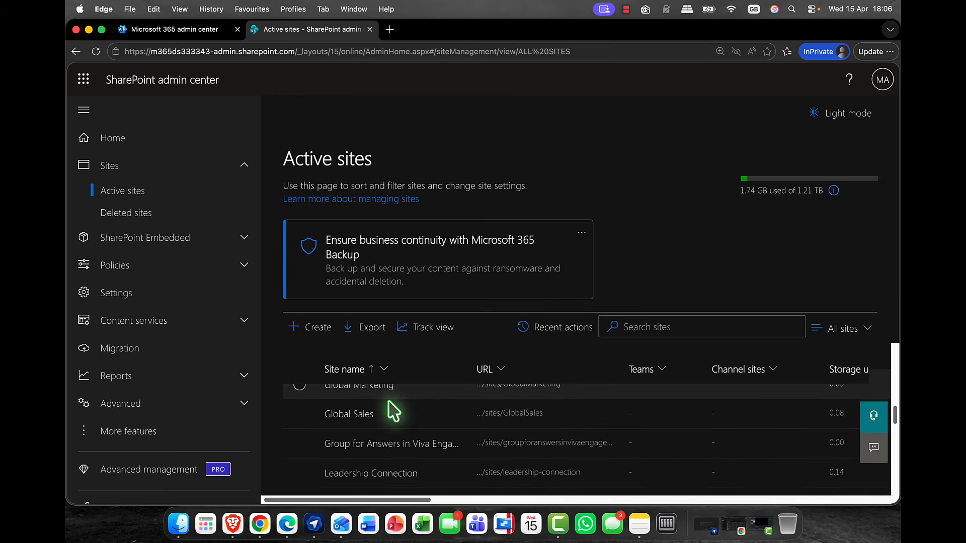
scroll(394, 410, "down", 4)
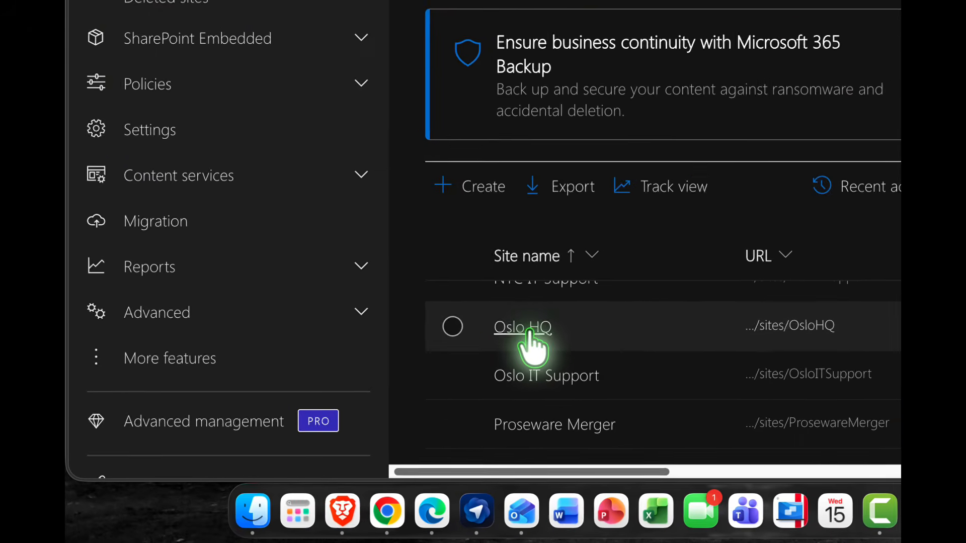
left_click(529, 329)
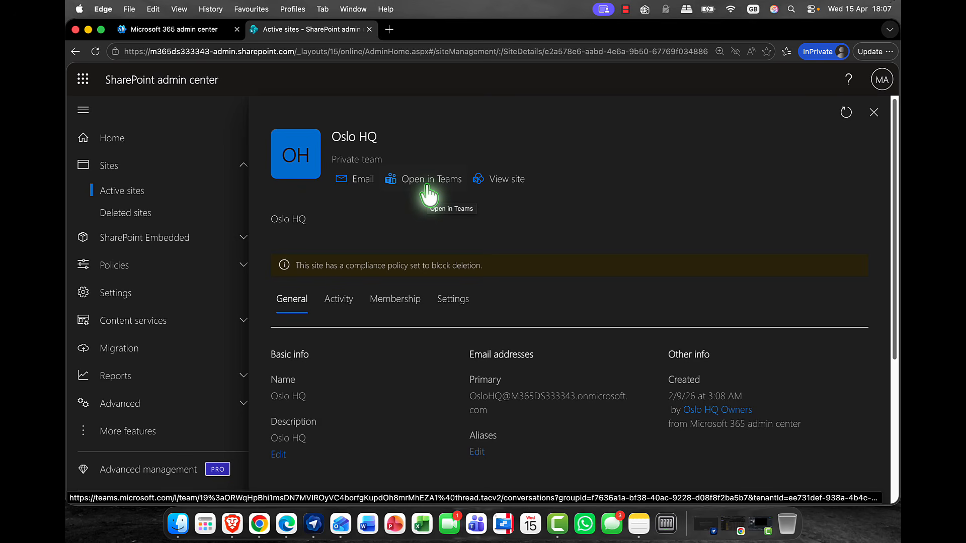
Step: Review the Oslo HQ site's general information and its site activity
scroll(432, 205, "down", 1)
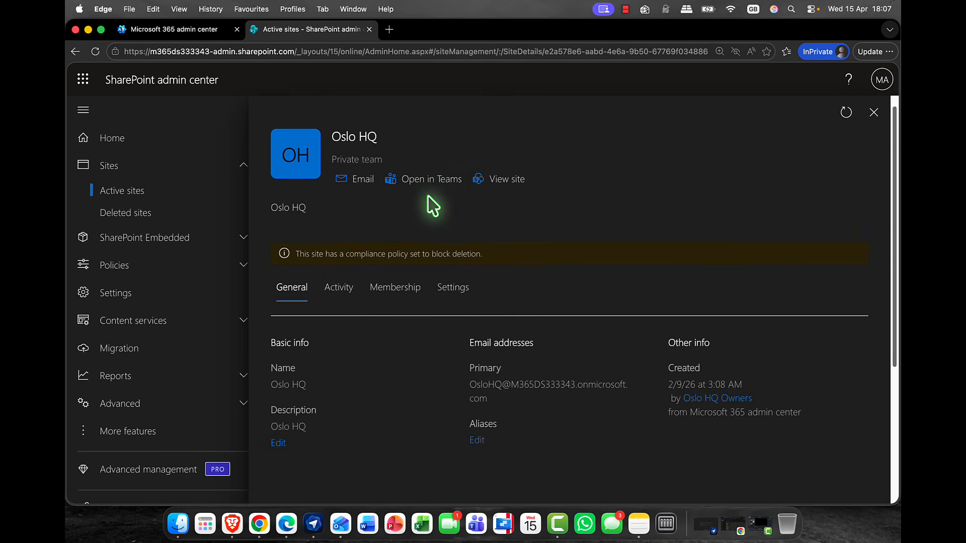
scroll(432, 206, "down", 3)
scroll(433, 205, "up", 3)
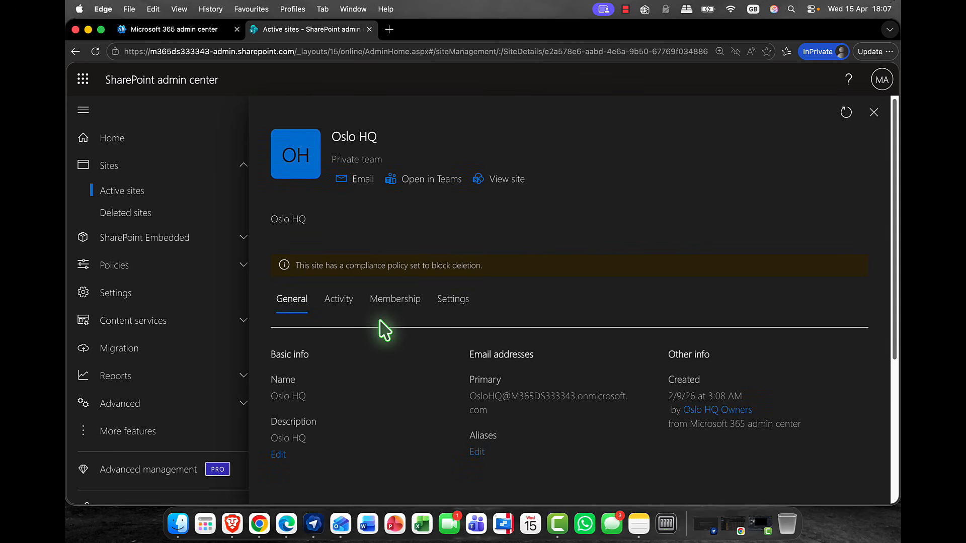
scroll(414, 328, "down", 5)
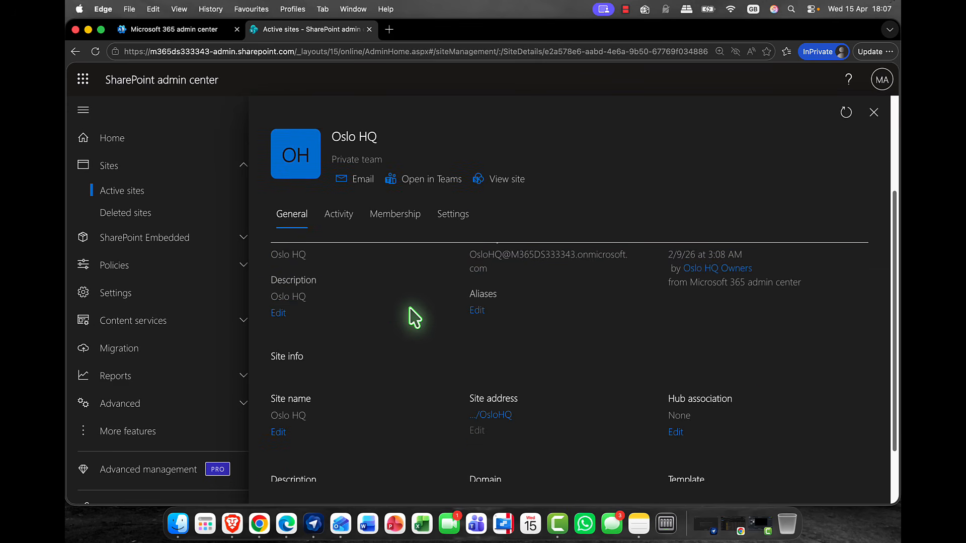
scroll(412, 316, "up", 5)
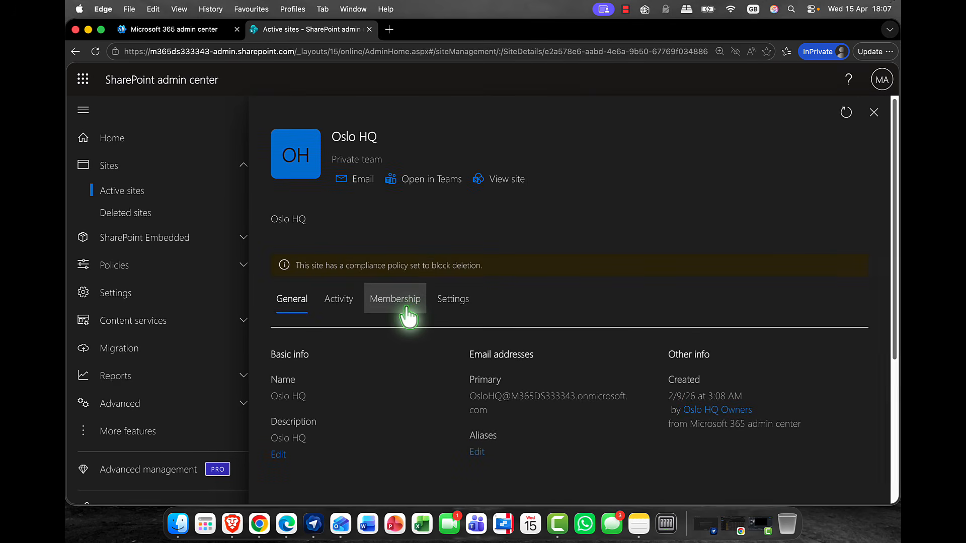
left_click(343, 301)
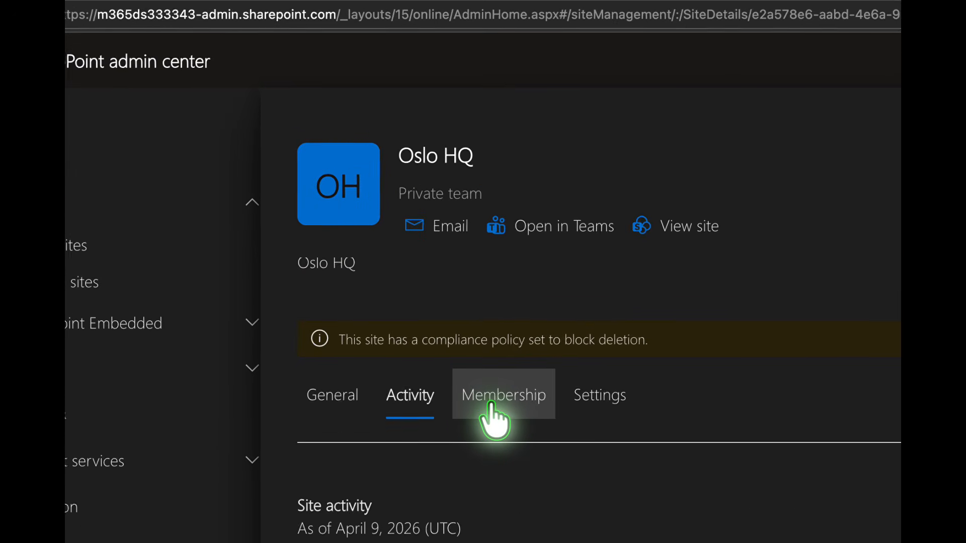
Step: Examine the owners and members in the Oslo HQ site's membership
left_click(490, 402)
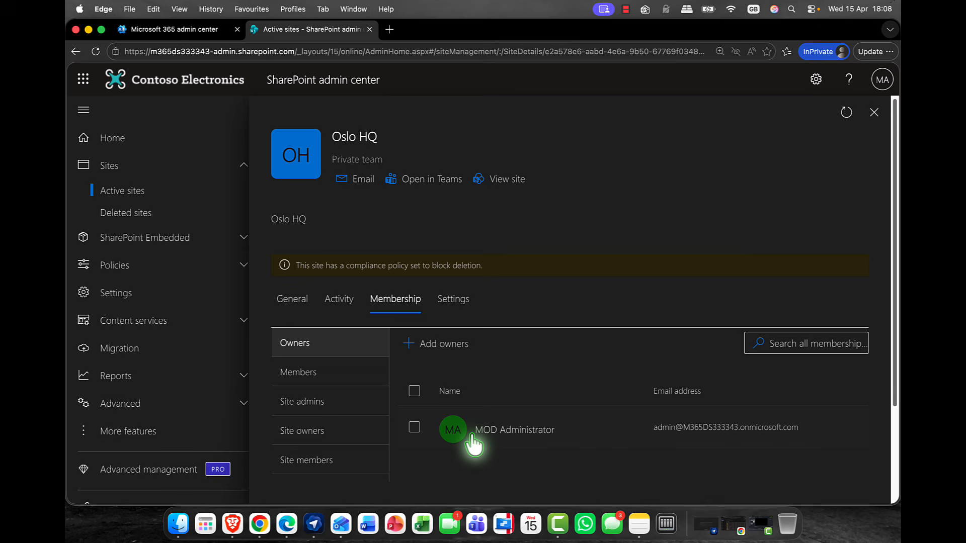
left_click(298, 375)
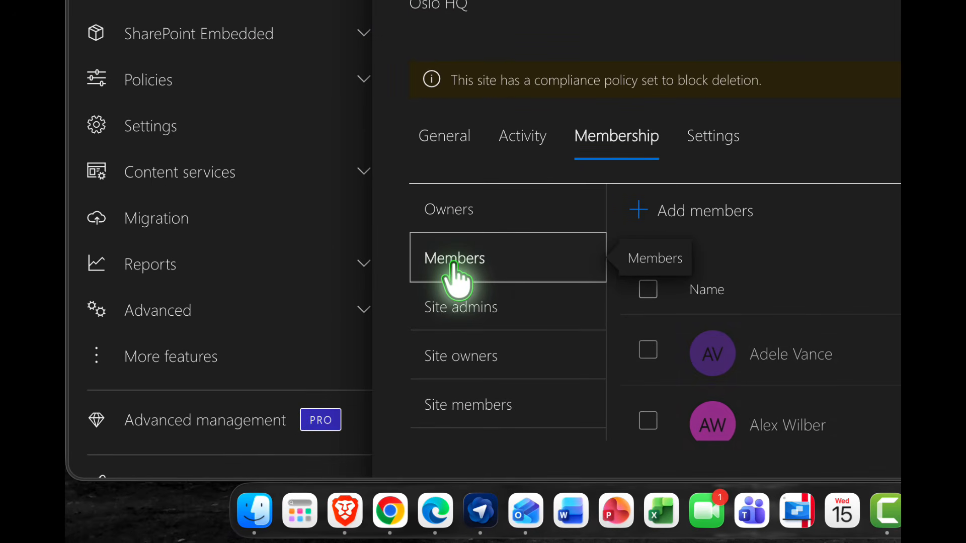
scroll(883, 325, "down", 3)
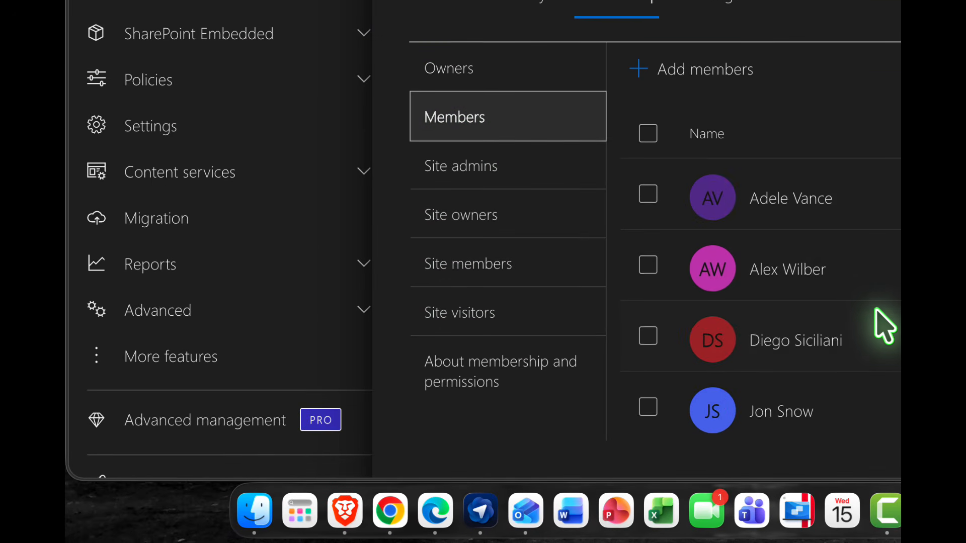
scroll(885, 326, "down", 2)
scroll(885, 326, "up", 4)
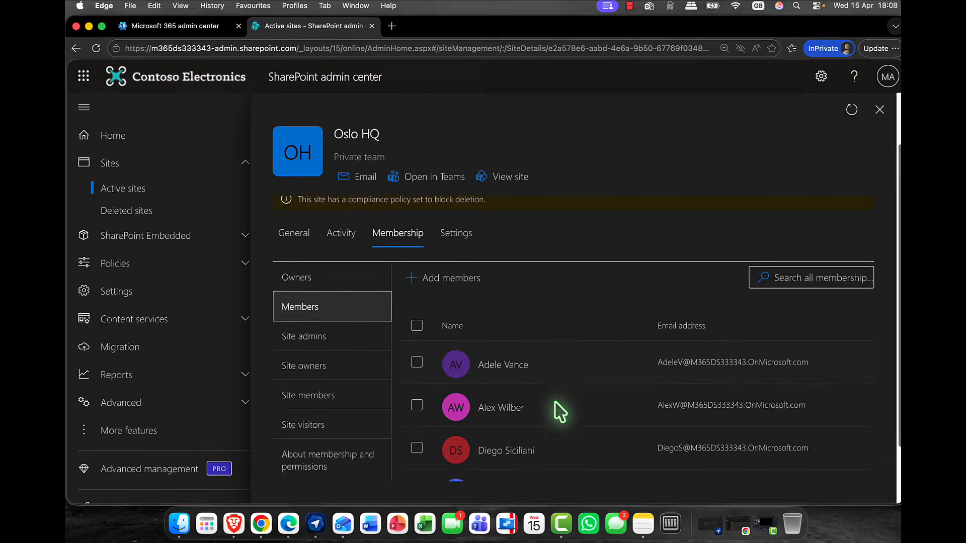
scroll(556, 412, "down", 1)
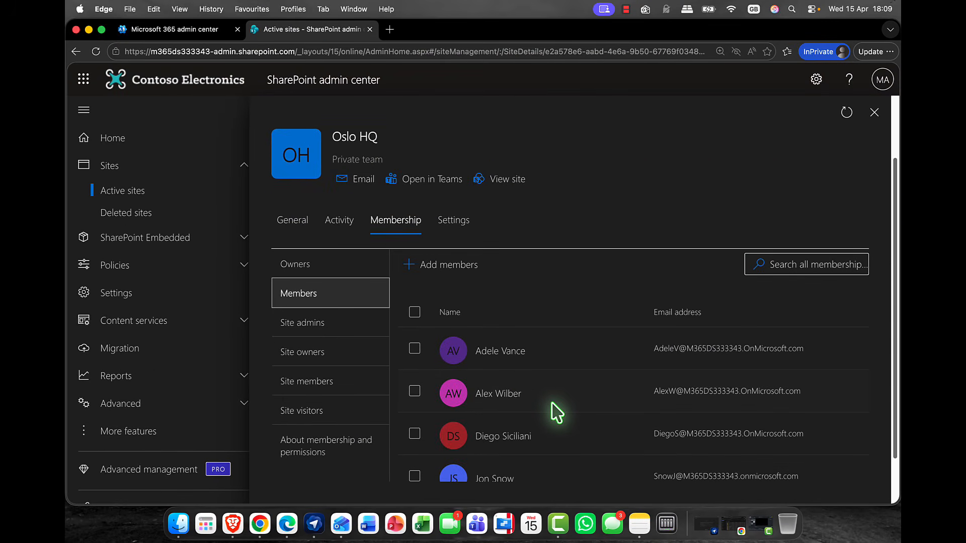
scroll(555, 410, "up", 3)
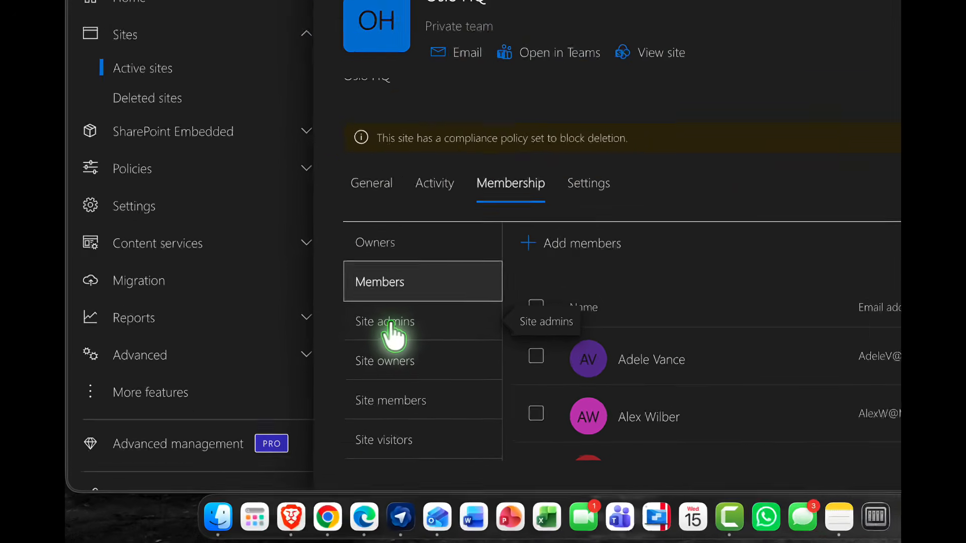
Step: Examine the site admins, site members and site visitors of the Oslo HQ site
left_click(391, 324)
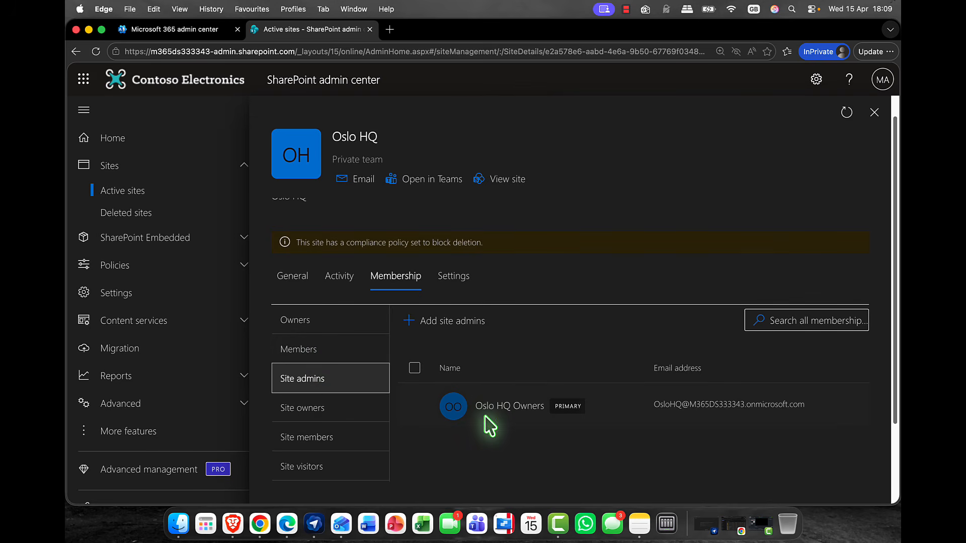
mouse_move(475, 415)
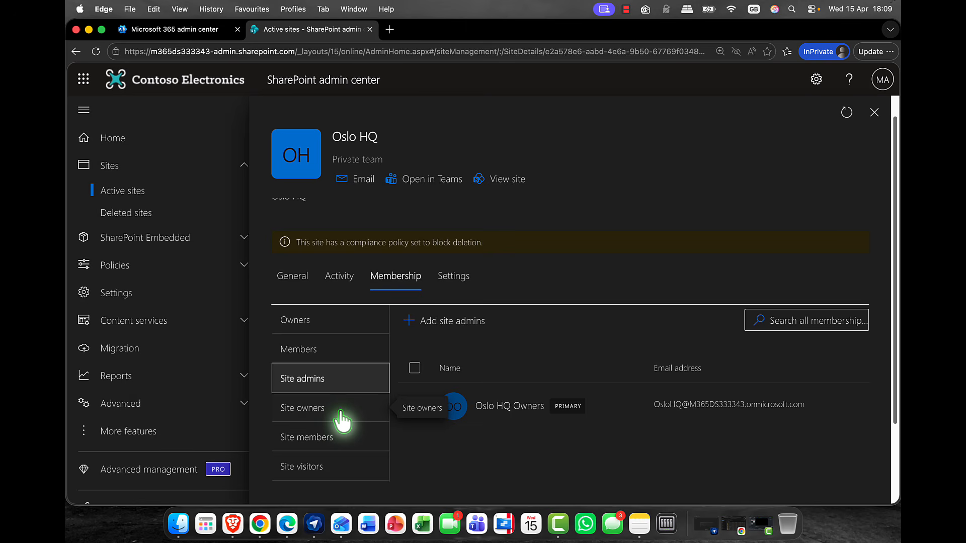
left_click(320, 439)
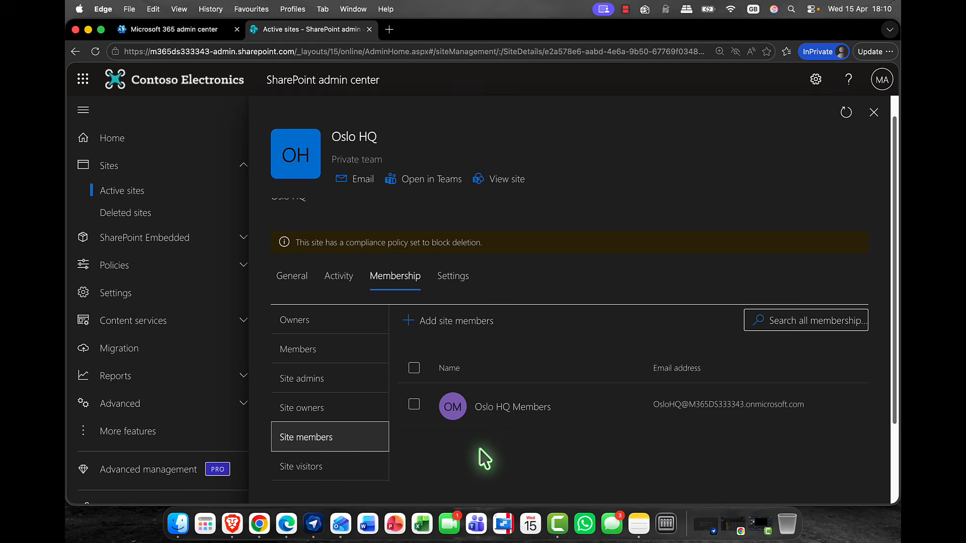
left_click(306, 469)
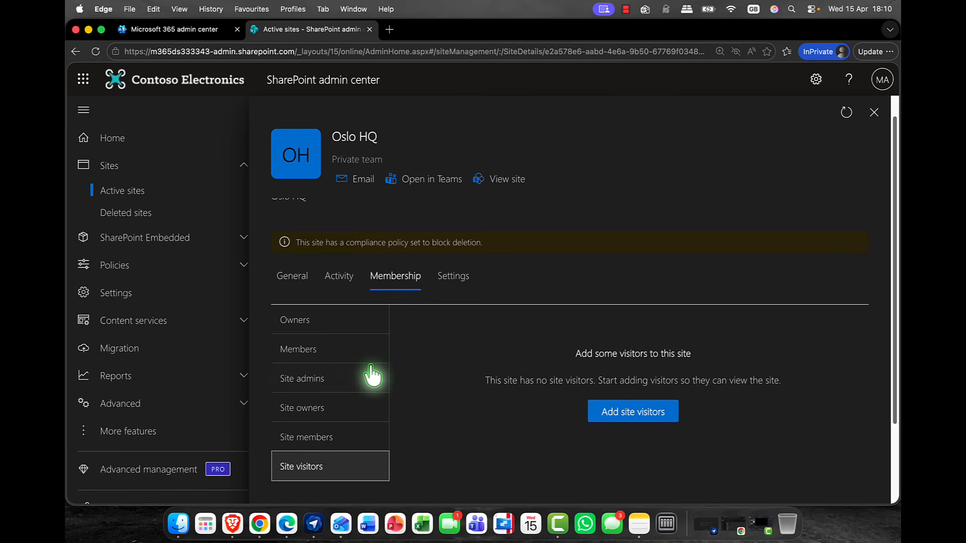
Step: In the Oslo HQ site settings, try the Public privacy option and return it to Private
left_click(455, 278)
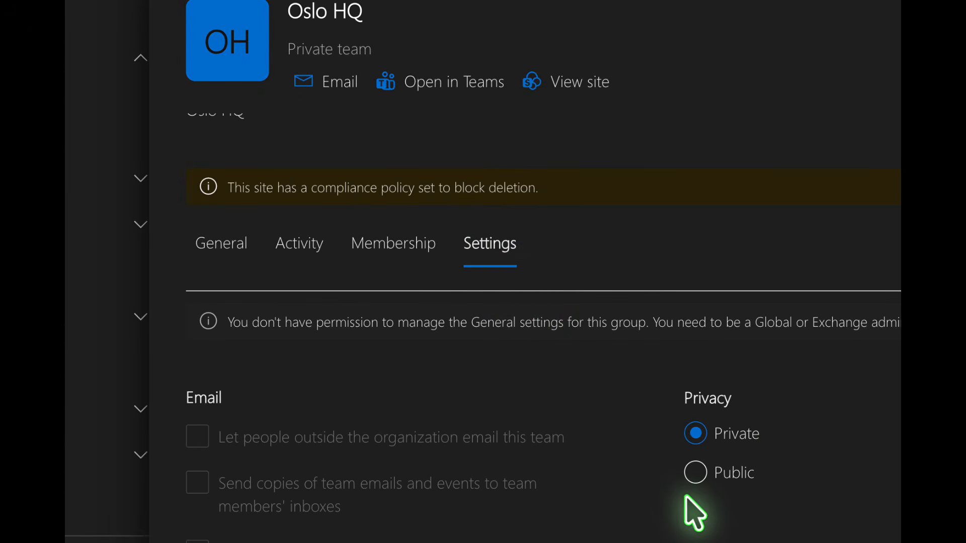
scroll(688, 500, "down", 1)
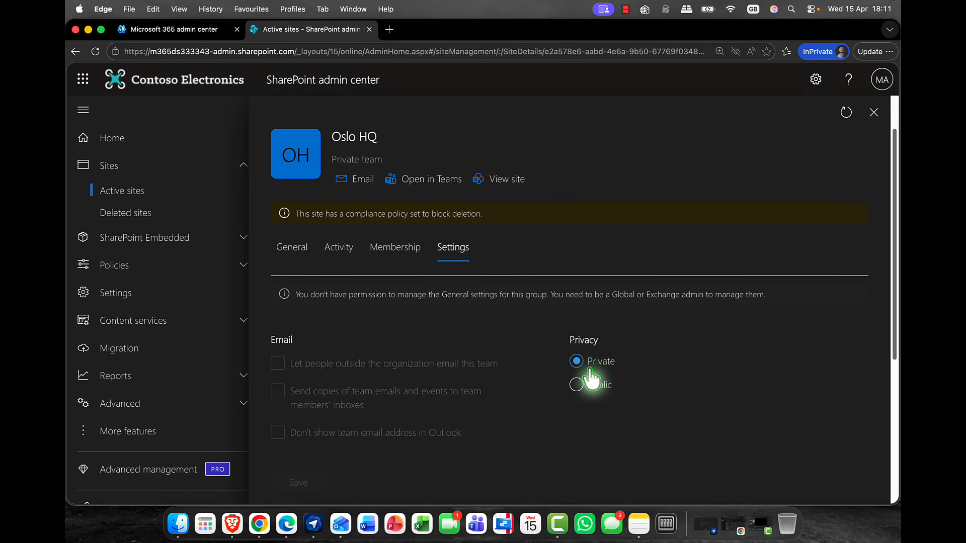
left_click(577, 385)
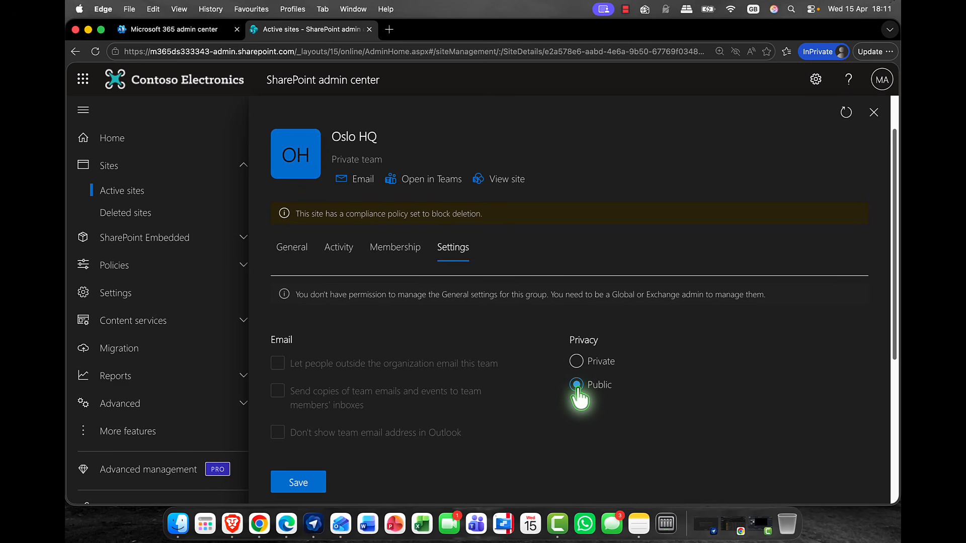
left_click(577, 361)
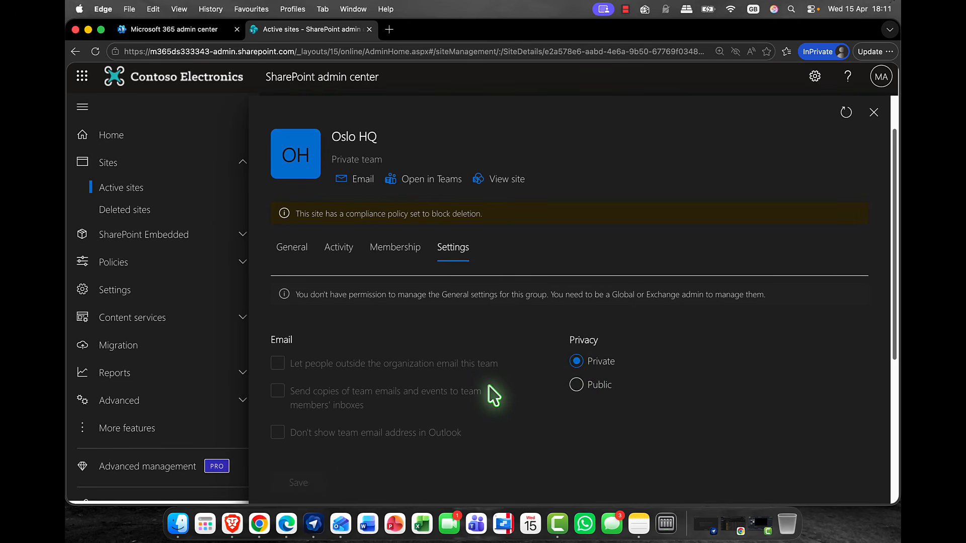
Step: View the Oslo HQ site itself and open its site permissions
left_click(506, 179)
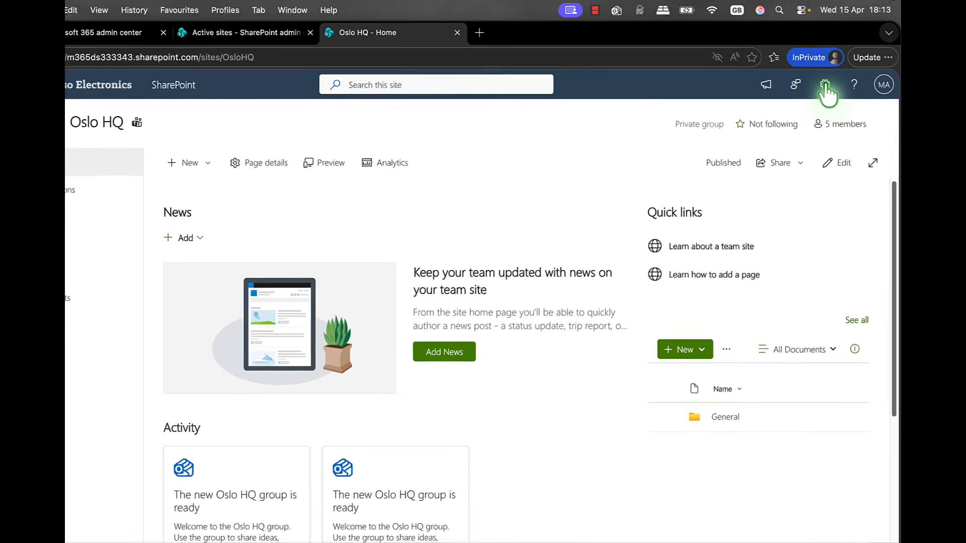
left_click(825, 86)
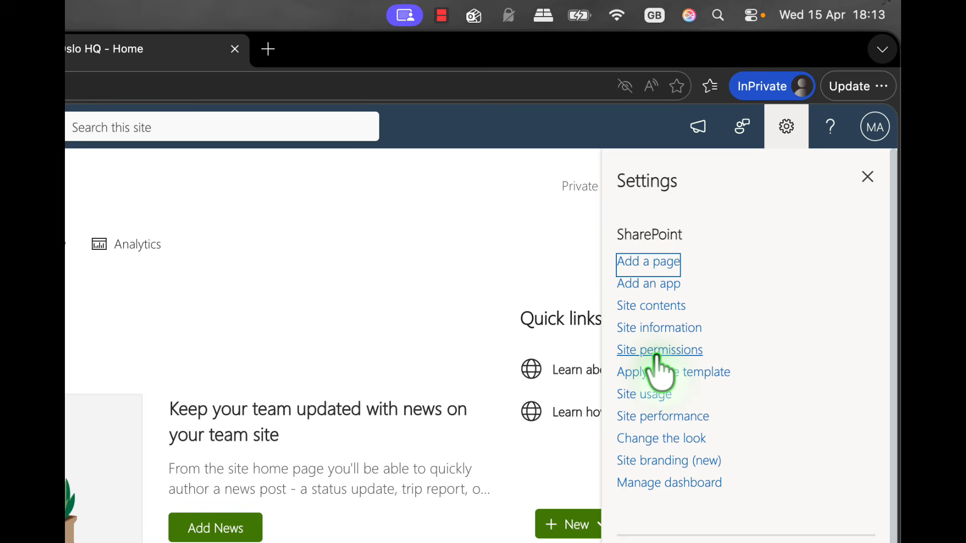
left_click(656, 351)
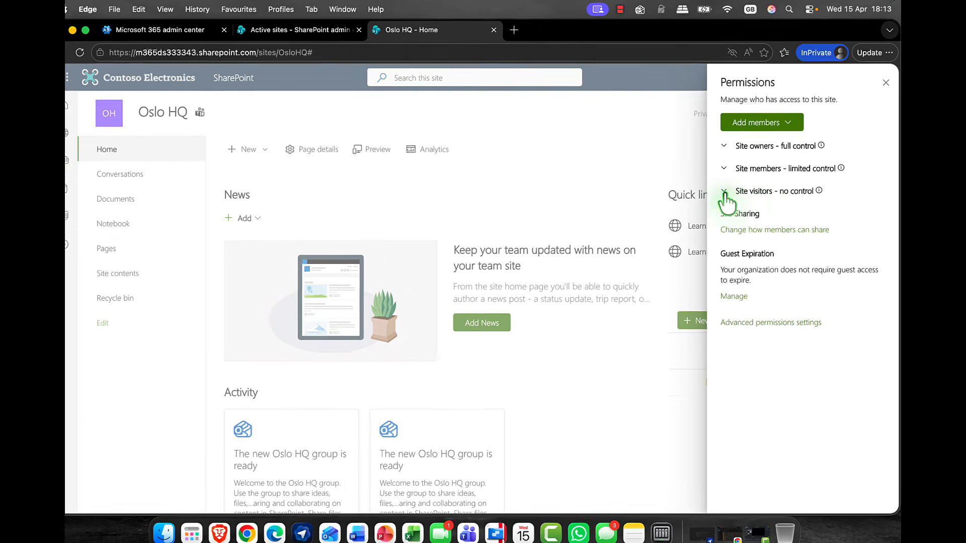
Step: Examine the site owners, site members and the options for adding members, and close the permissions
left_click(723, 146)
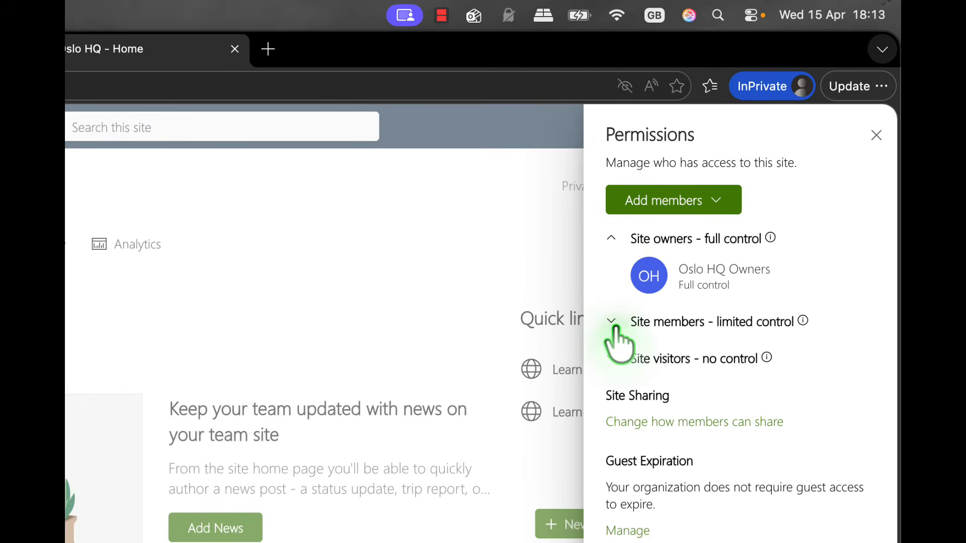
left_click(615, 325)
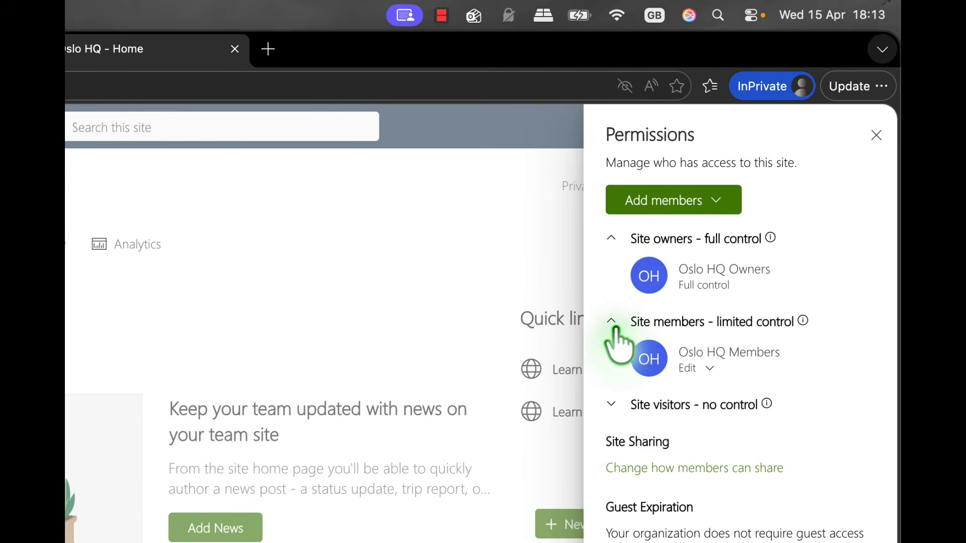
left_click(658, 208)
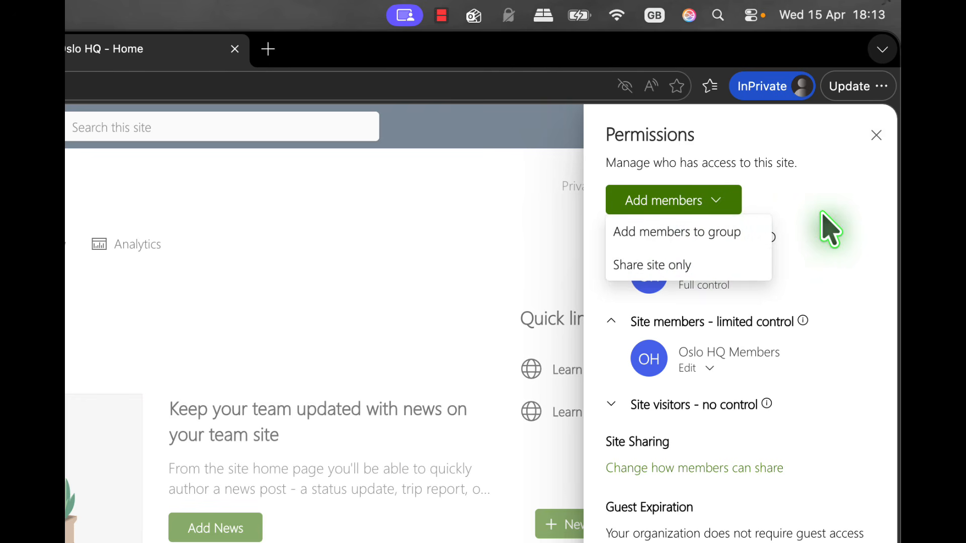
left_click(823, 214)
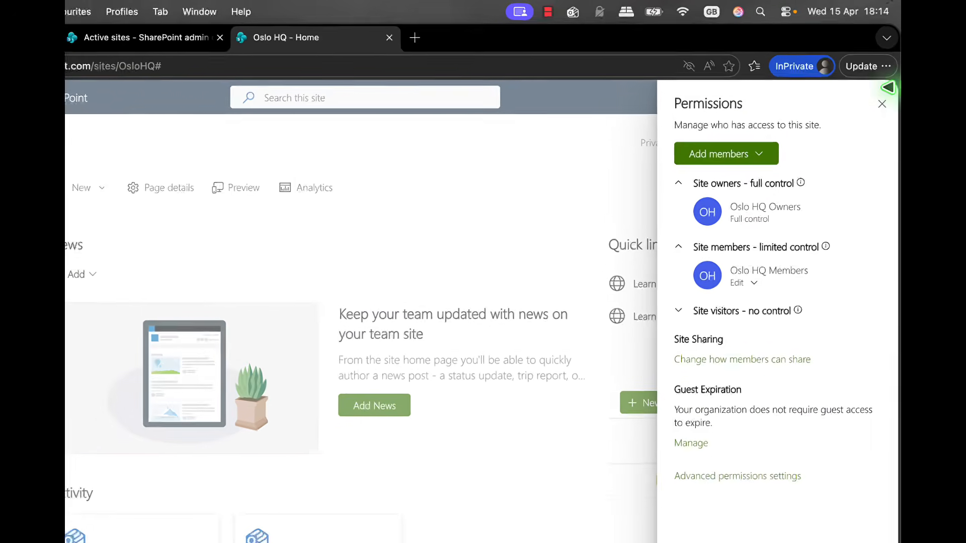
left_click(882, 103)
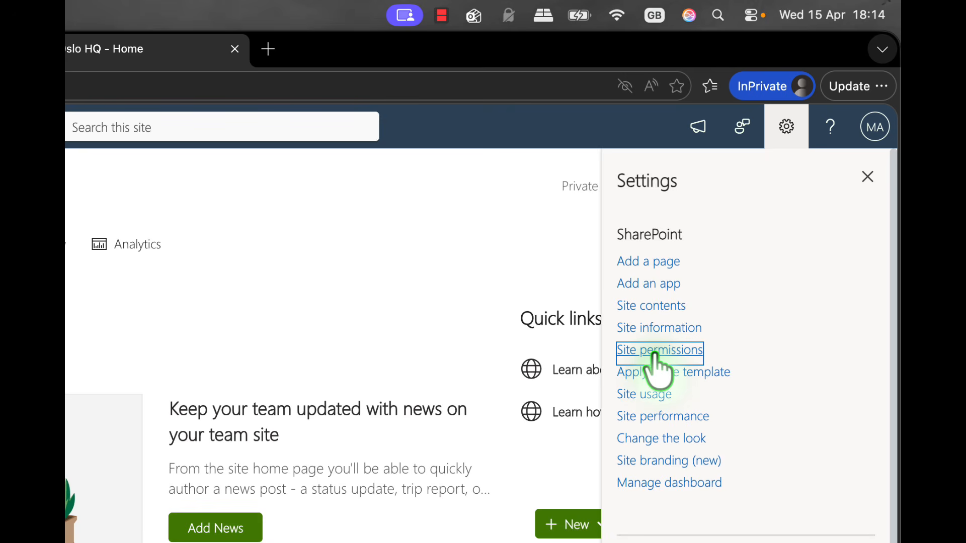
Step: Open the Oslo HQ Site Settings page by way of the site contents and look through the Site Collection Administration options
left_click(650, 309)
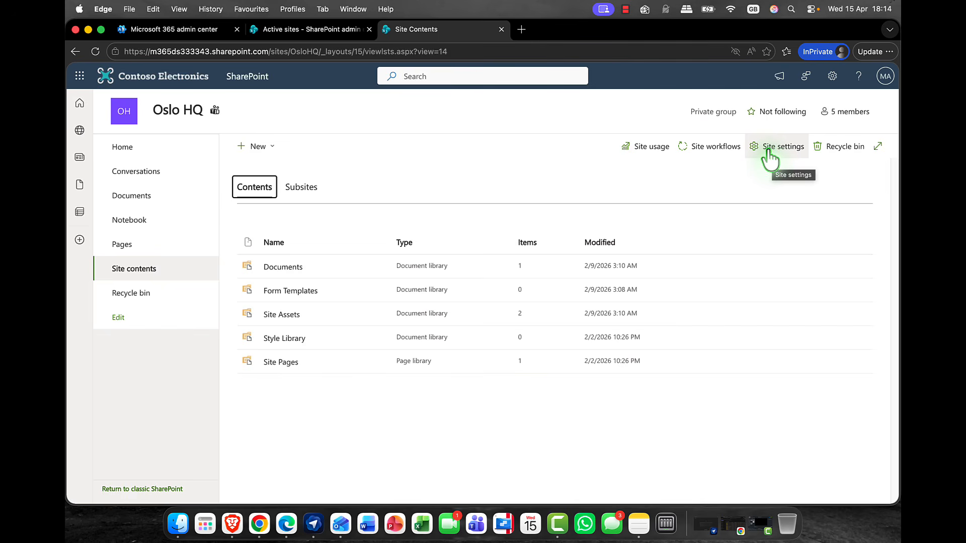
left_click(768, 150)
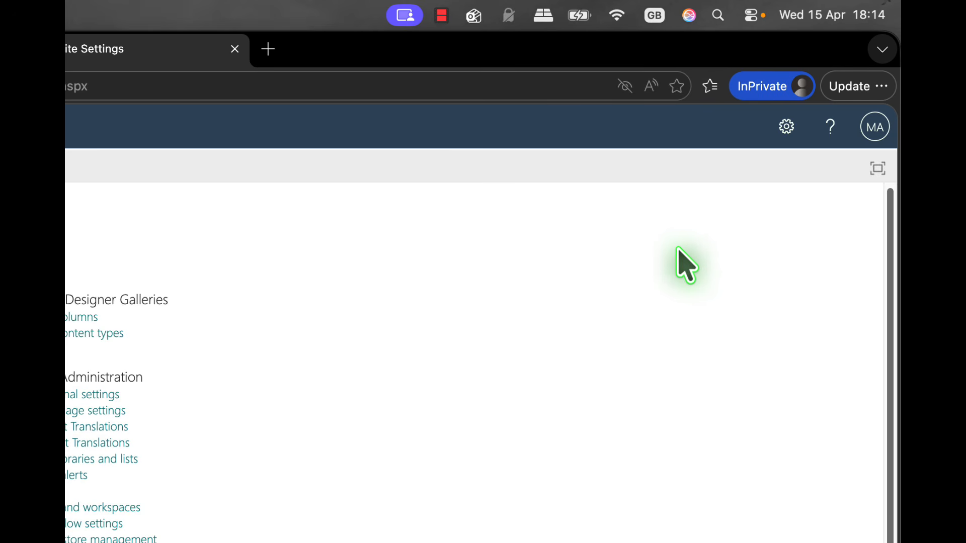
key("super+equal")
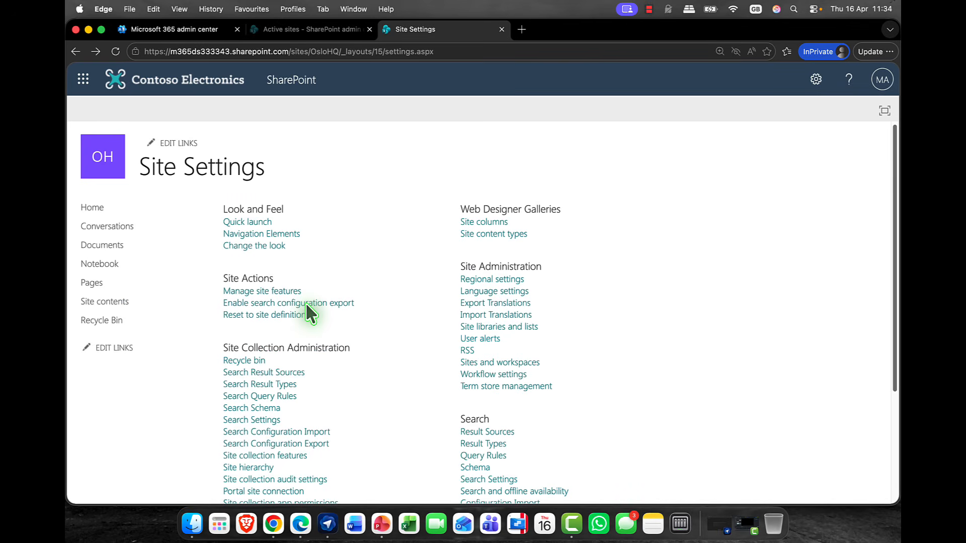
scroll(306, 303, "down", 5)
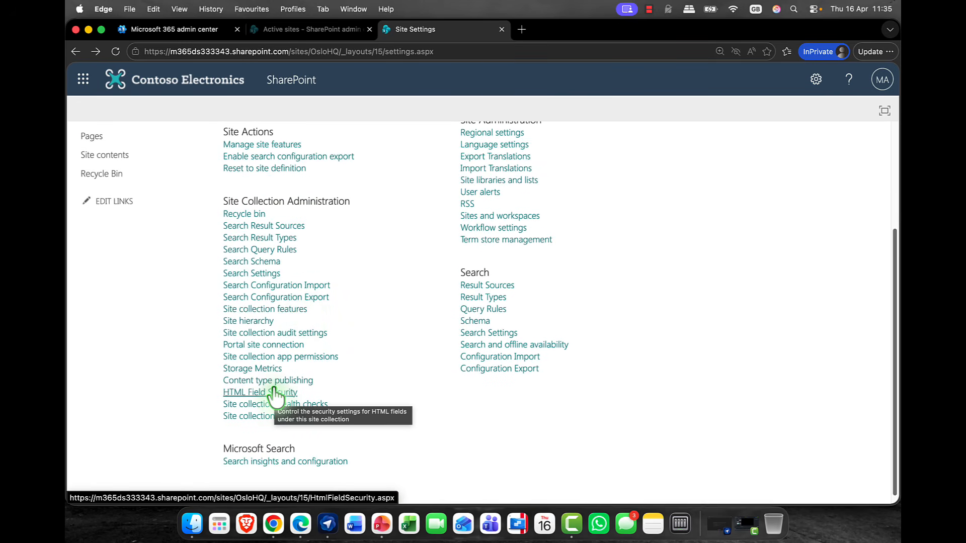
Step: Check the site collection app permissions, and return to the Oslo HQ site to open its site permissions
left_click(274, 358)
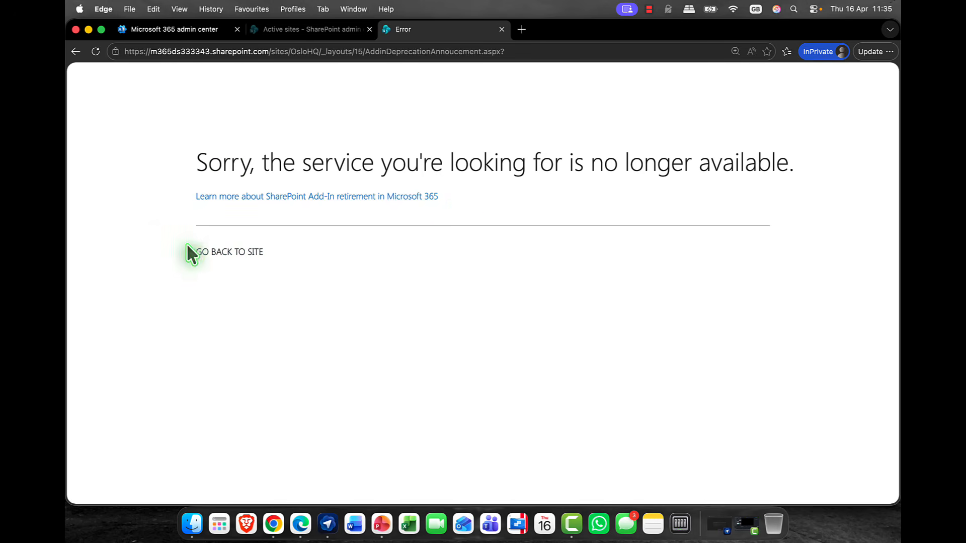
left_click(223, 254)
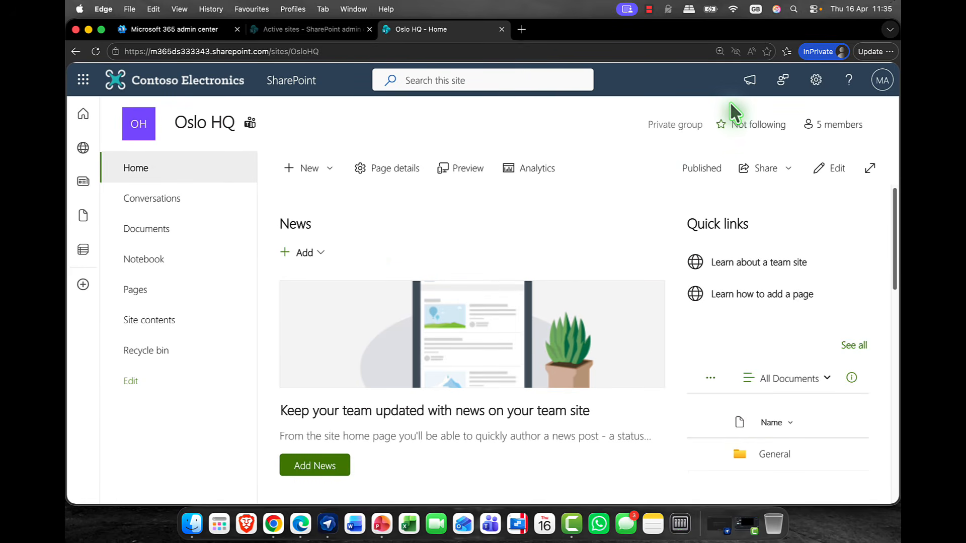
left_click(815, 81)
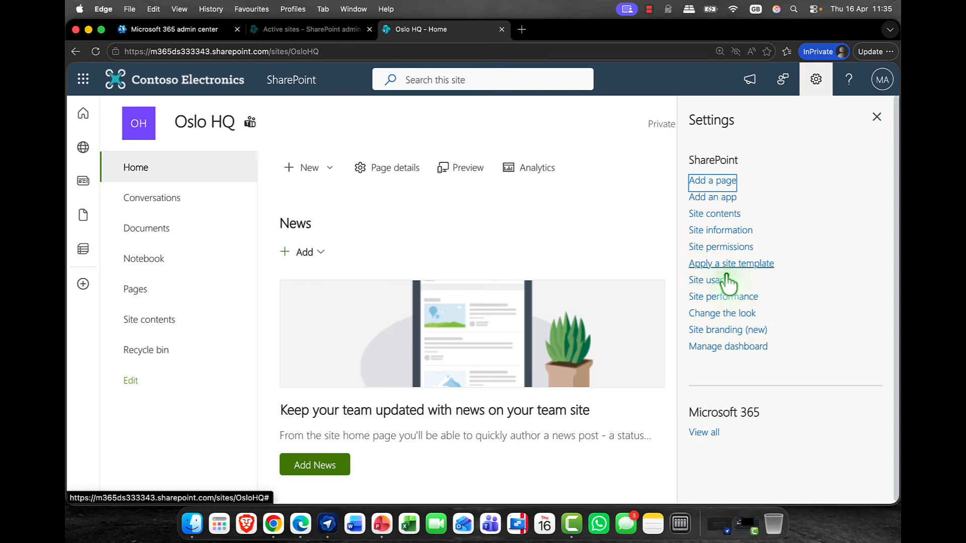
left_click(726, 247)
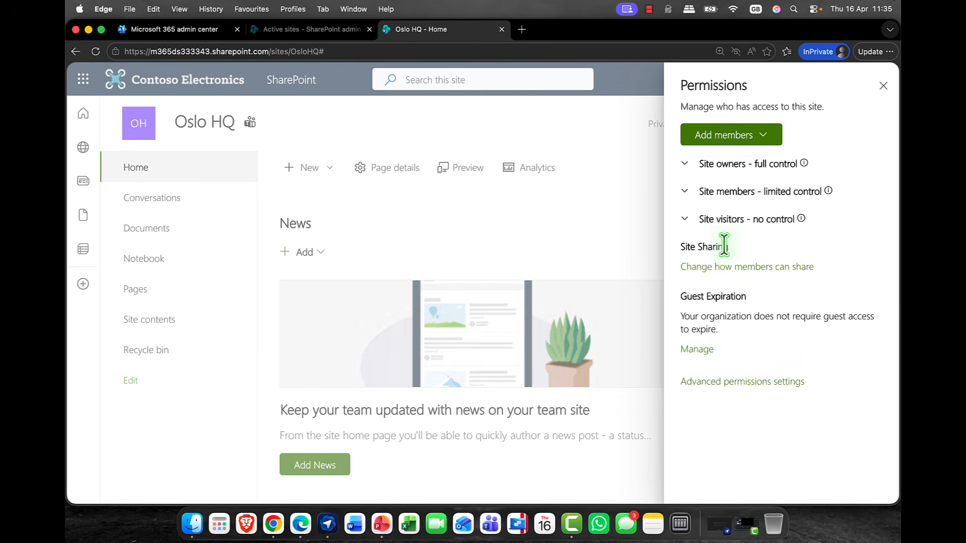
Step: Examine the site owners of Oslo HQ, and open the advanced permissions settings to view the groups' permission levels
left_click(685, 164)
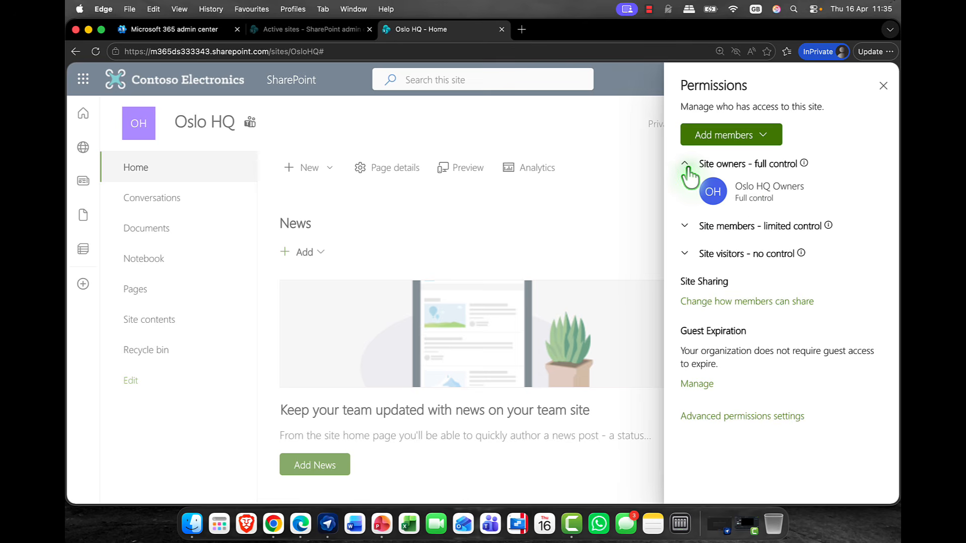
left_click(685, 164)
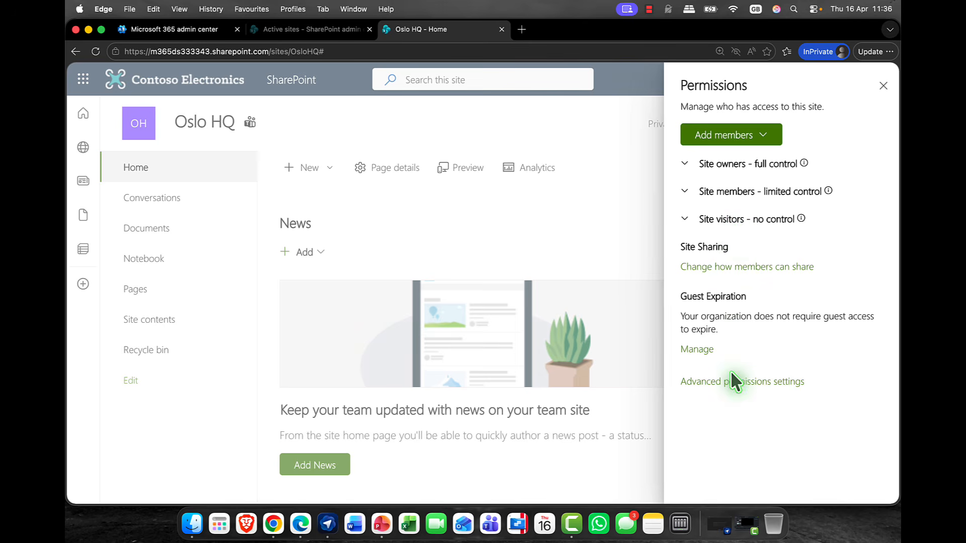
left_click(752, 382)
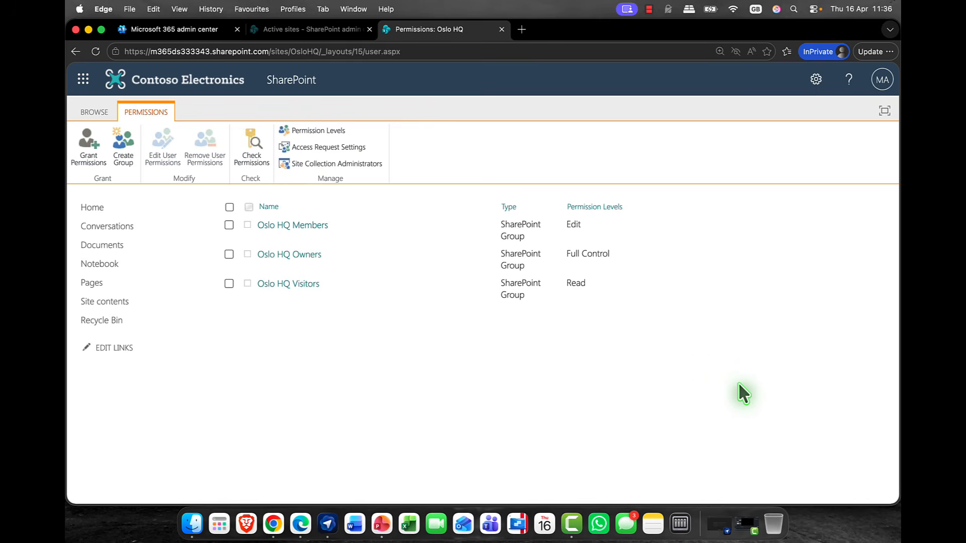
key("super+plus")
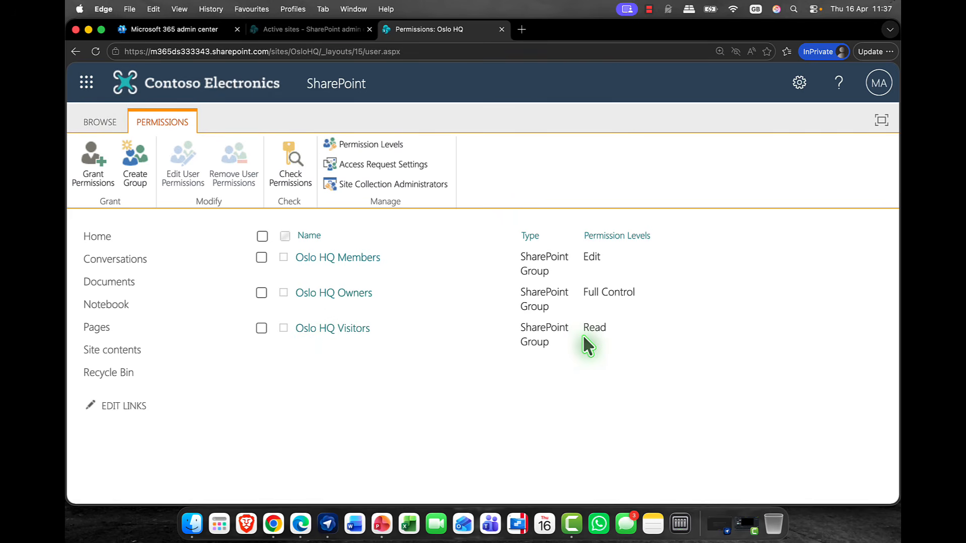
Step: View the Oslo HQ Visitors and Oslo HQ Members groups, and look through the actions and settings available for the Members group
left_click(335, 330)
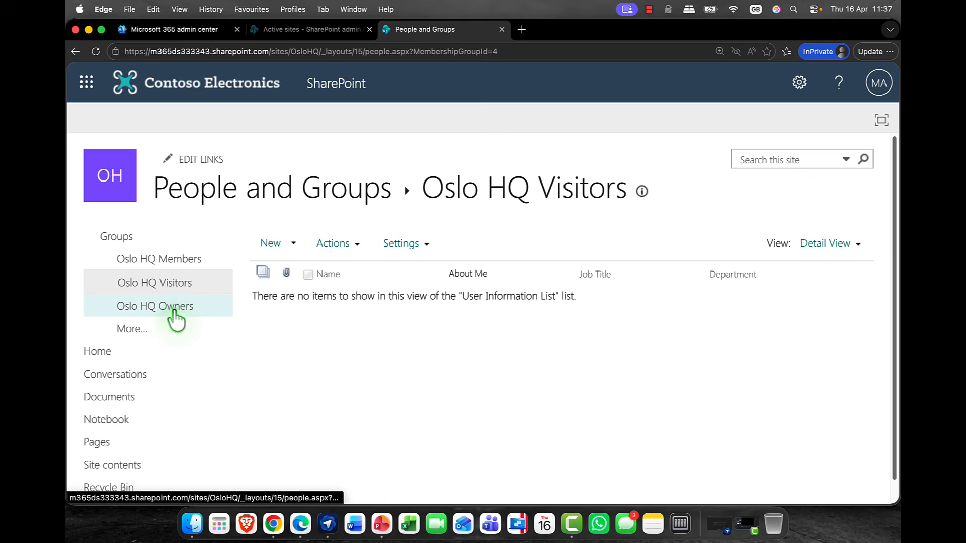
left_click(175, 267)
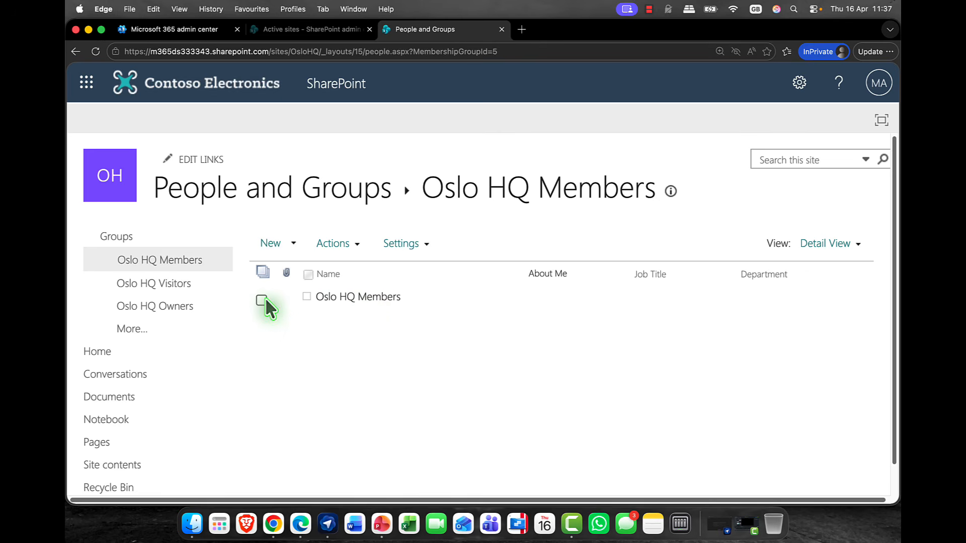
left_click(357, 246)
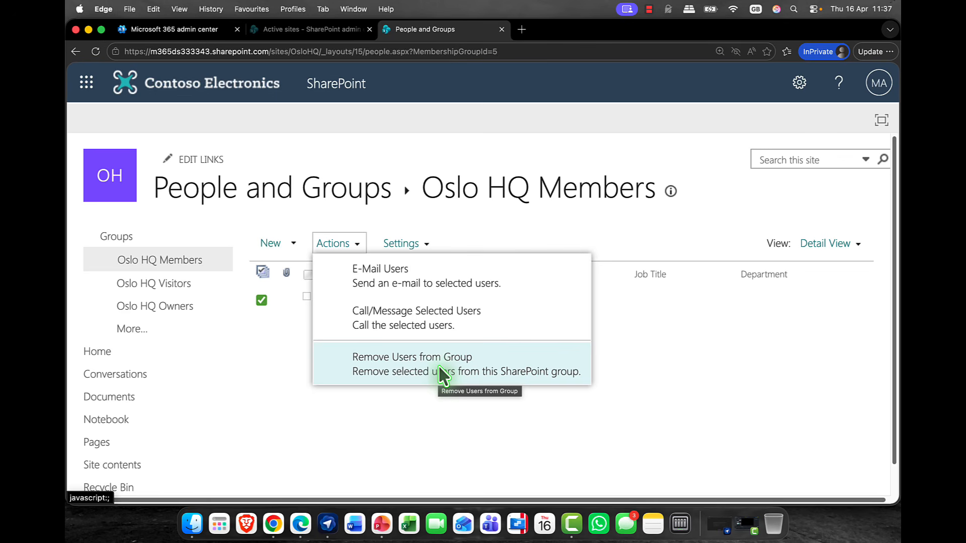
left_click(687, 377)
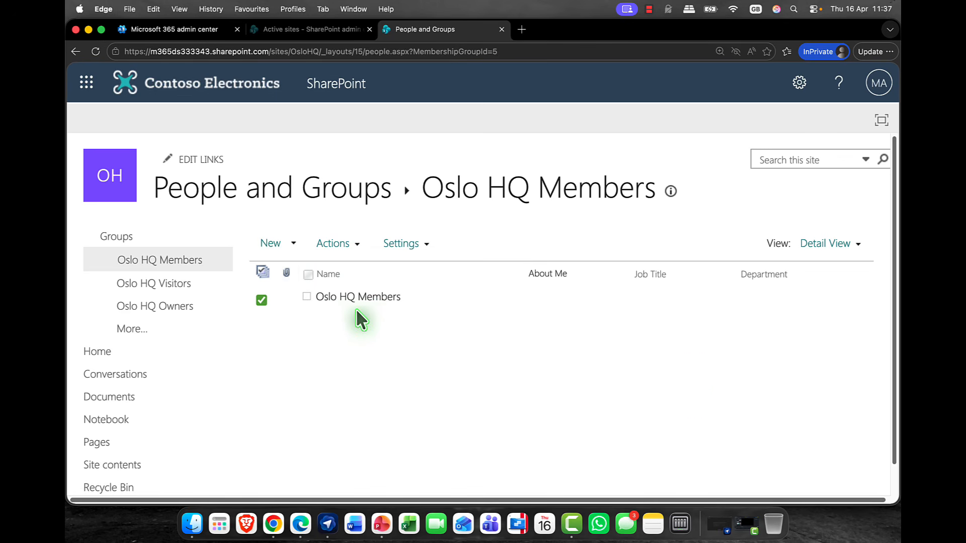
left_click(423, 246)
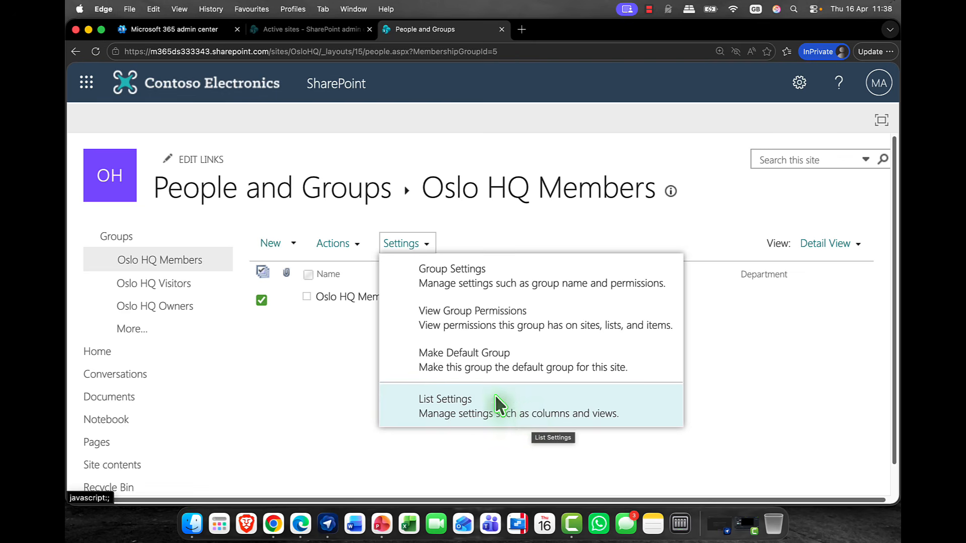
left_click(341, 360)
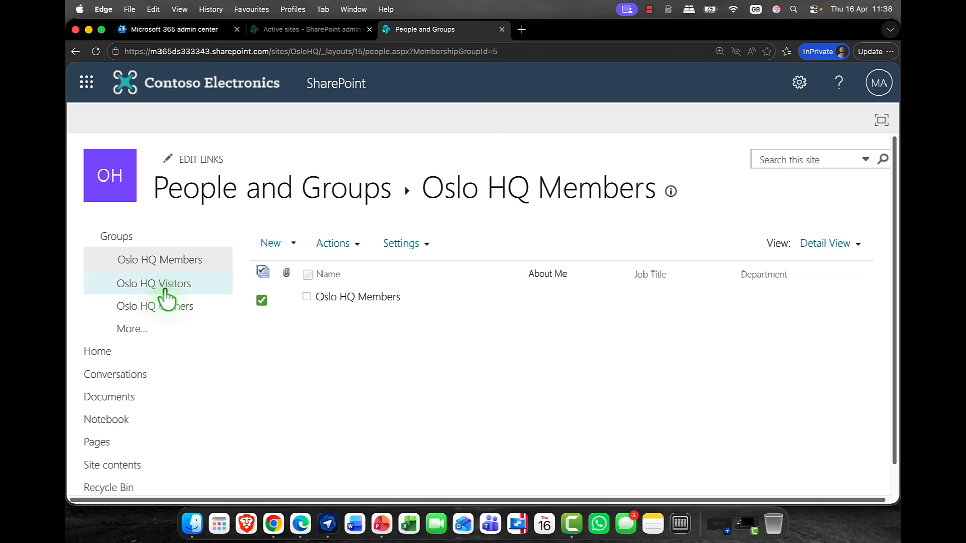
Step: Open the list of all Oslo HQ groups and examine its options for new groups and for settings
scroll(146, 327, "down", 1)
left_click(139, 323)
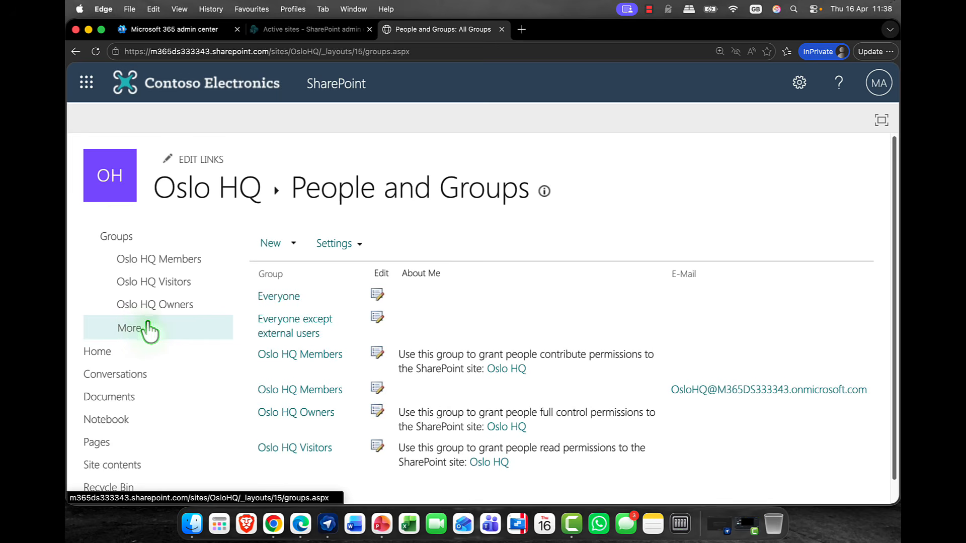
scroll(473, 337, "down", 1)
scroll(472, 334, "up", 1)
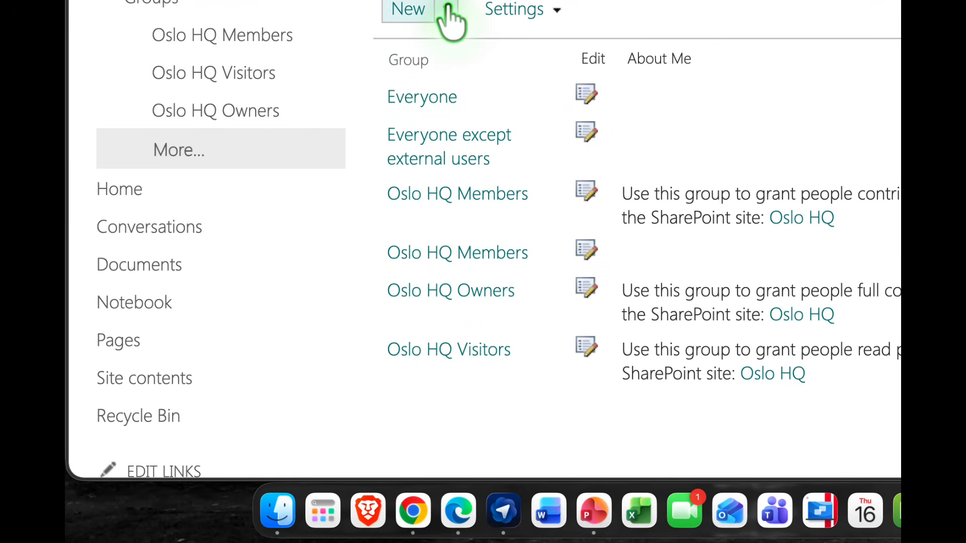
left_click(447, 6)
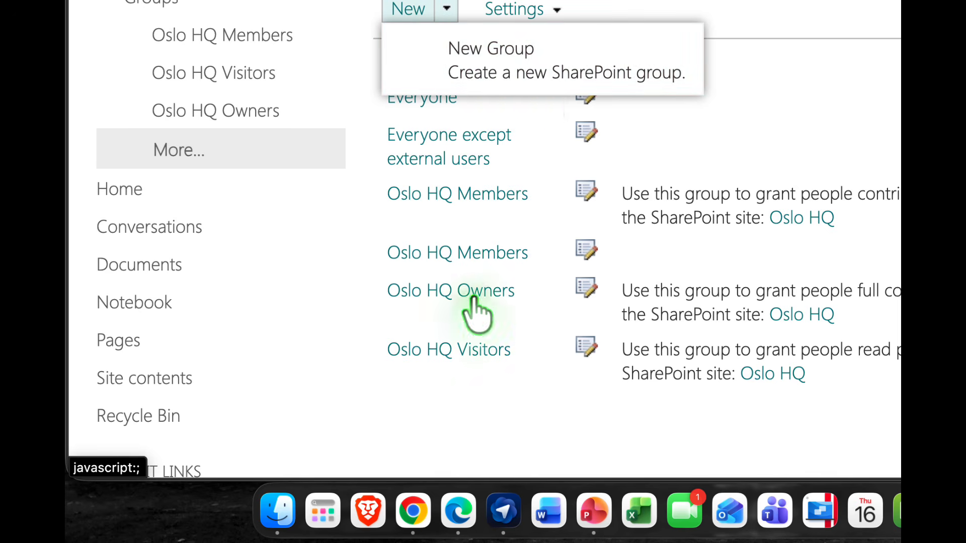
left_click(709, 2)
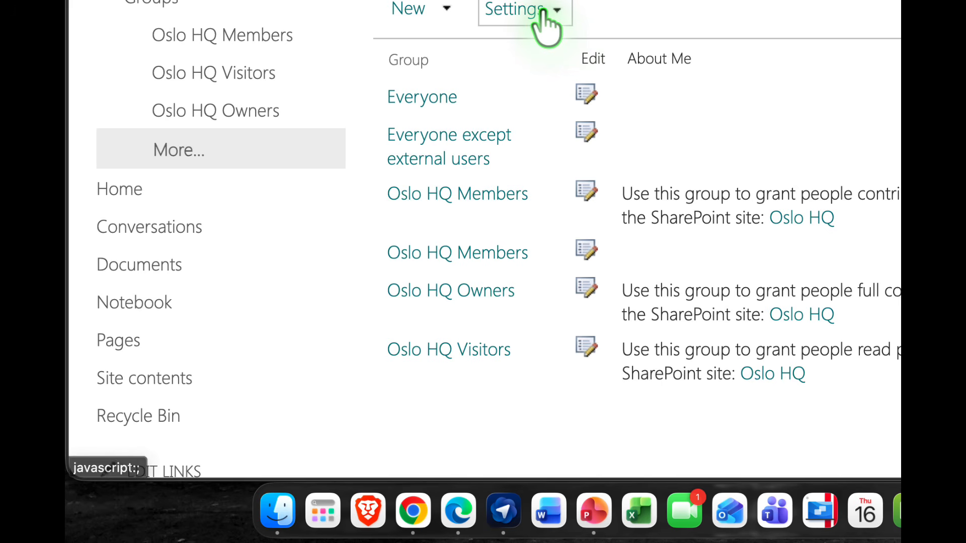
left_click(558, 11)
left_click(632, 46)
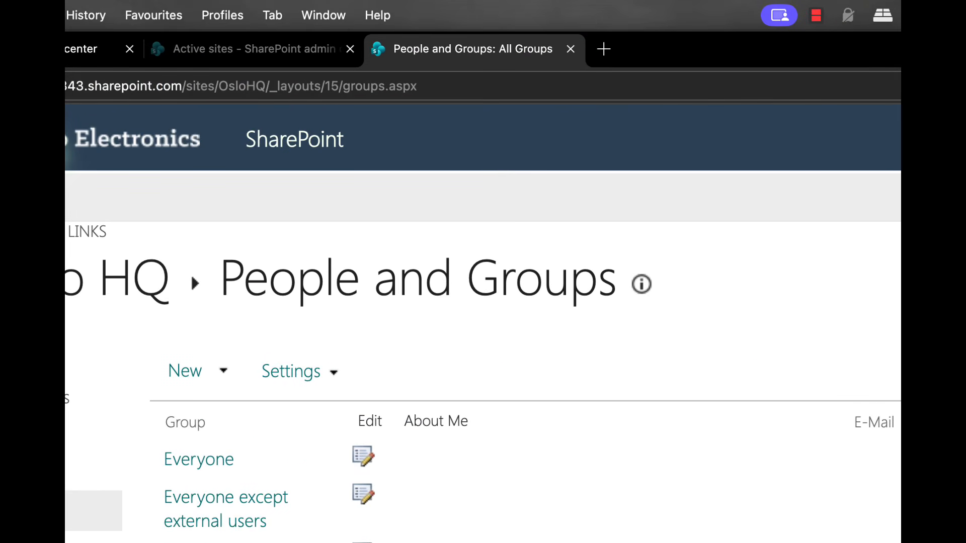
Step: Go to The Landing home site, look through its SharePoint settings options and close them
left_click(109, 140)
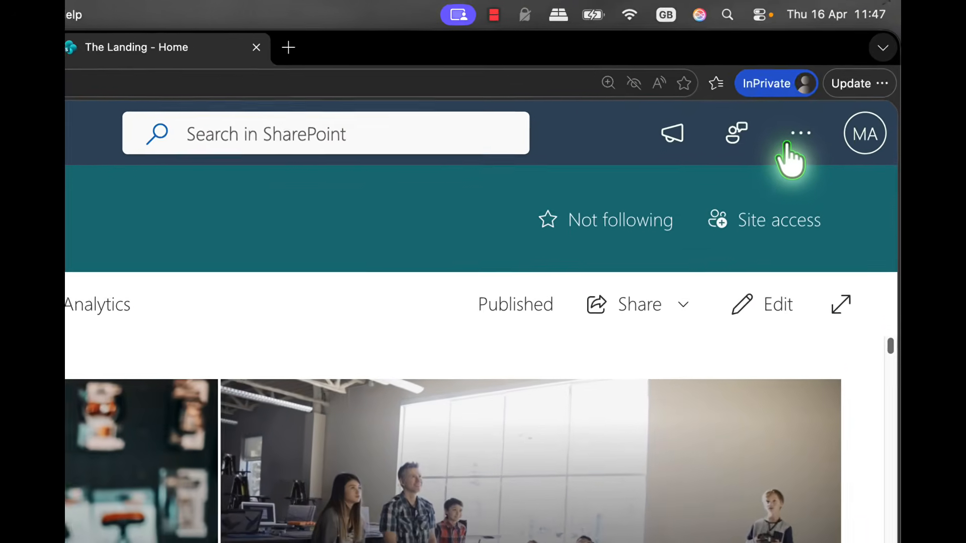
key("super+minus")
left_click(758, 132)
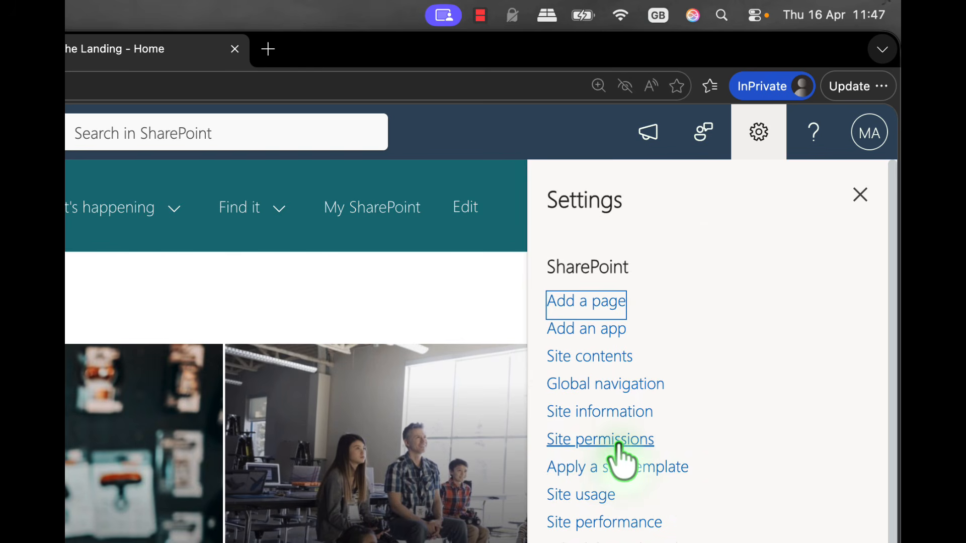
left_click(476, 325)
left_click(761, 130)
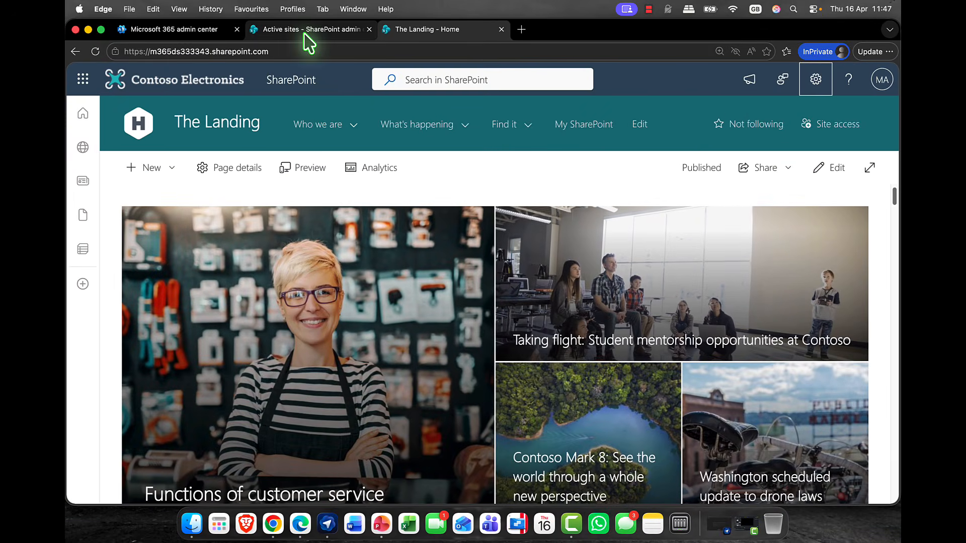
Step: Return to the SharePoint admin center, close the Oslo HQ site details and open the organization-wide Settings page
left_click(308, 30)
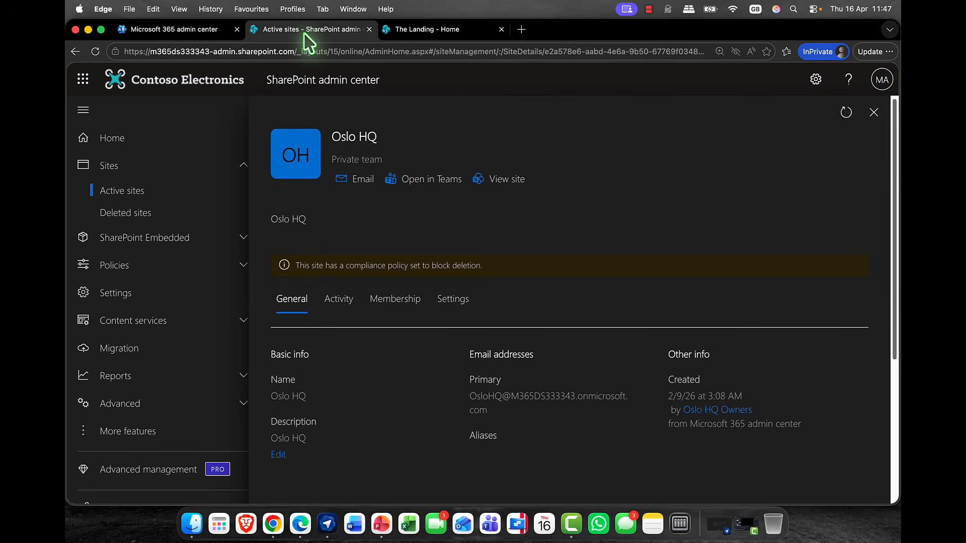
left_click(873, 112)
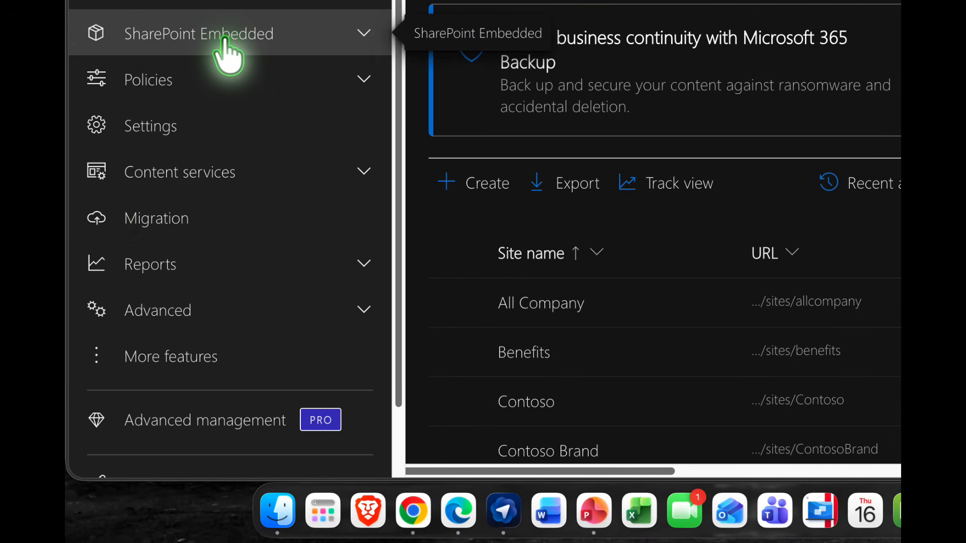
left_click(161, 132)
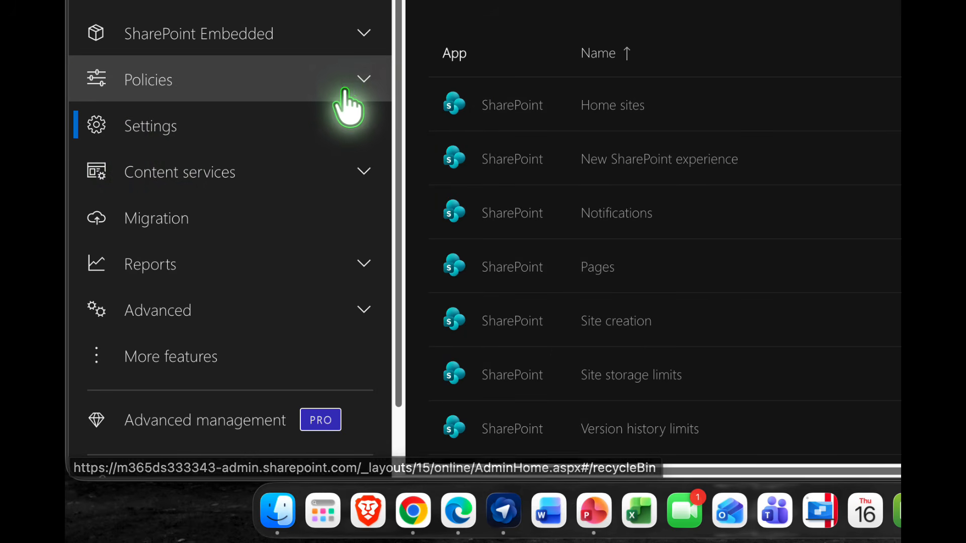
Step: Open the Sharing policy and examine the external sharing levels for SharePoint and OneDrive
left_click(361, 79)
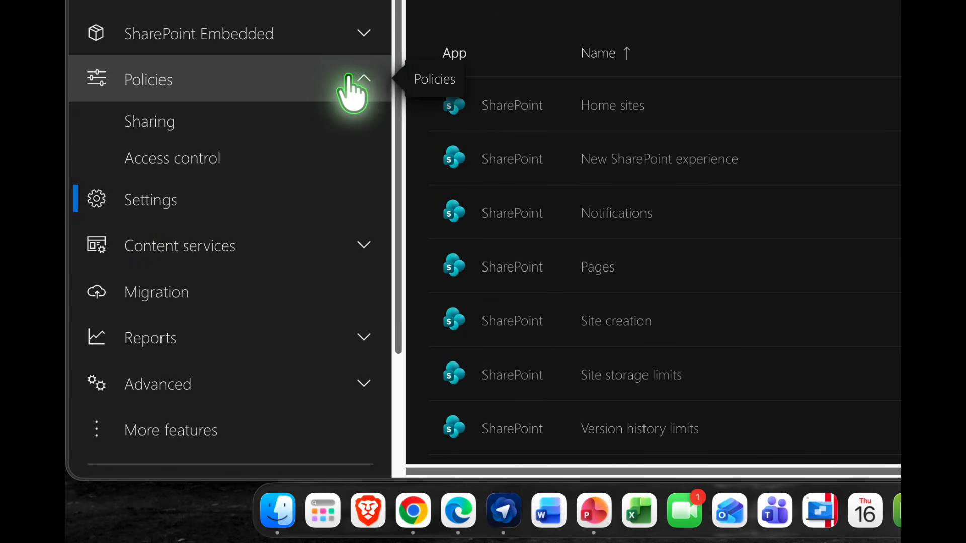
left_click(164, 120)
scroll(565, 189, "down", 2)
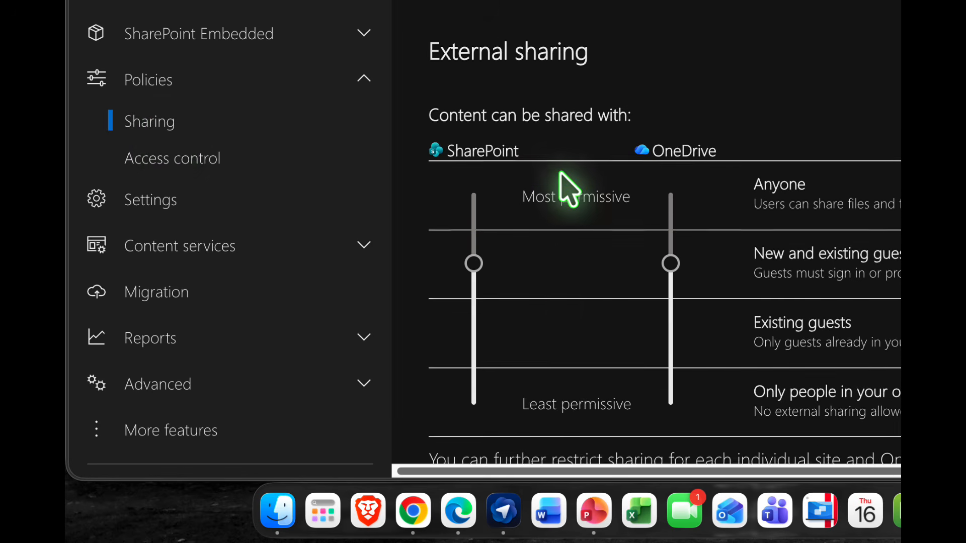
scroll(559, 172, "up", 1)
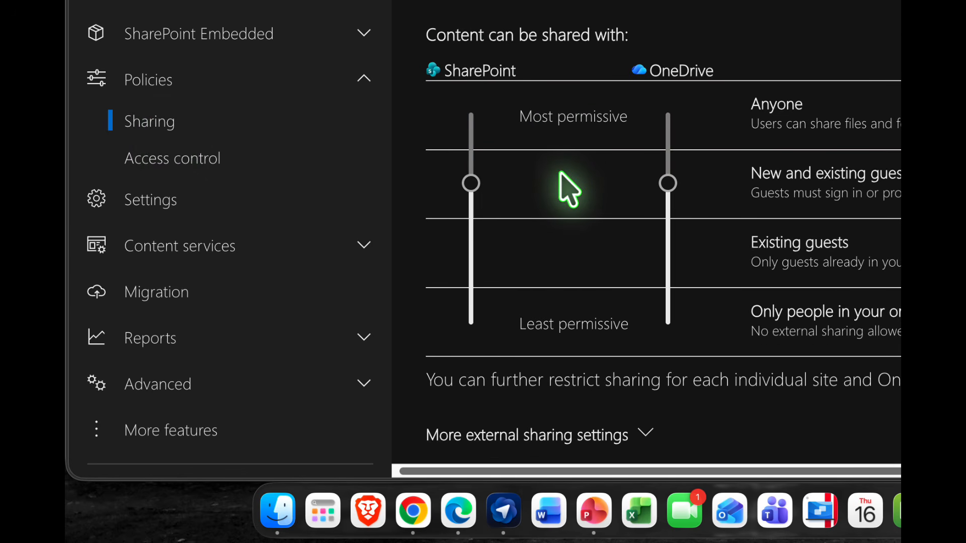
key("super+minus")
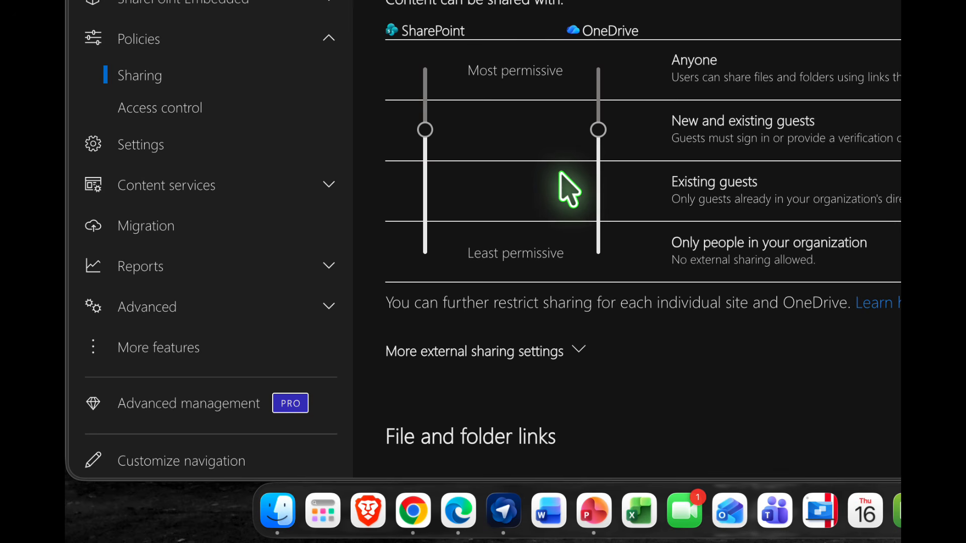
scroll(542, 174, "up", 1)
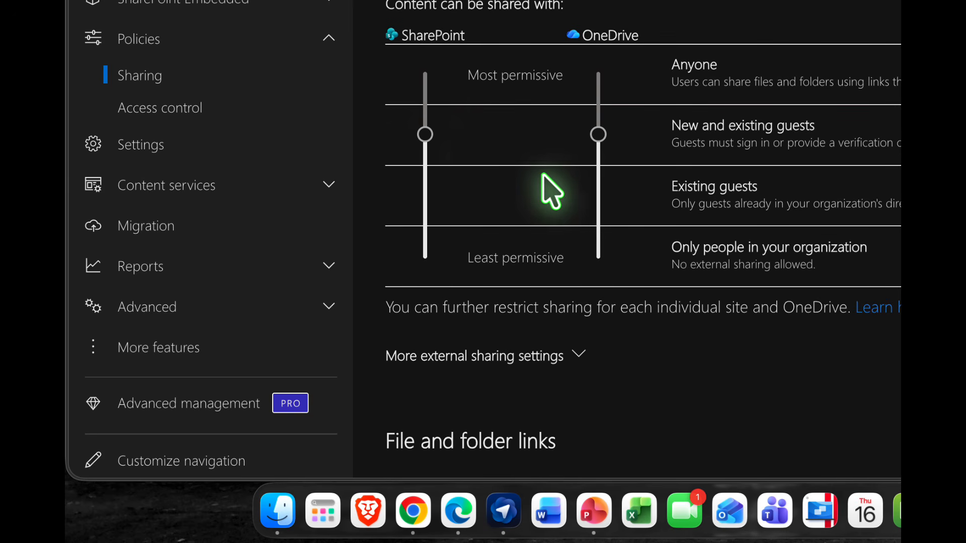
Step: Try the Anyone external sharing level for SharePoint and OneDrive, and return both to New and existing guests
left_click(424, 82)
left_click(598, 84)
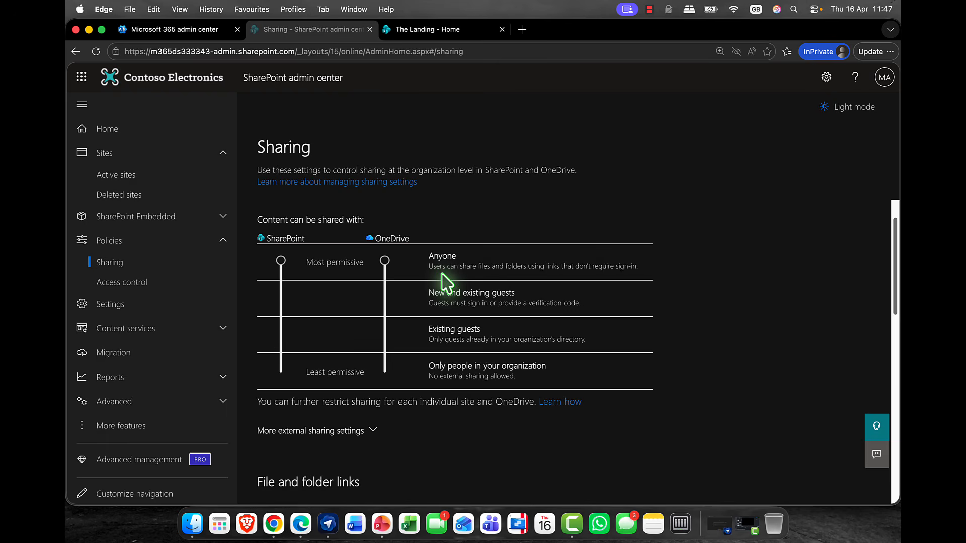
left_click(284, 304)
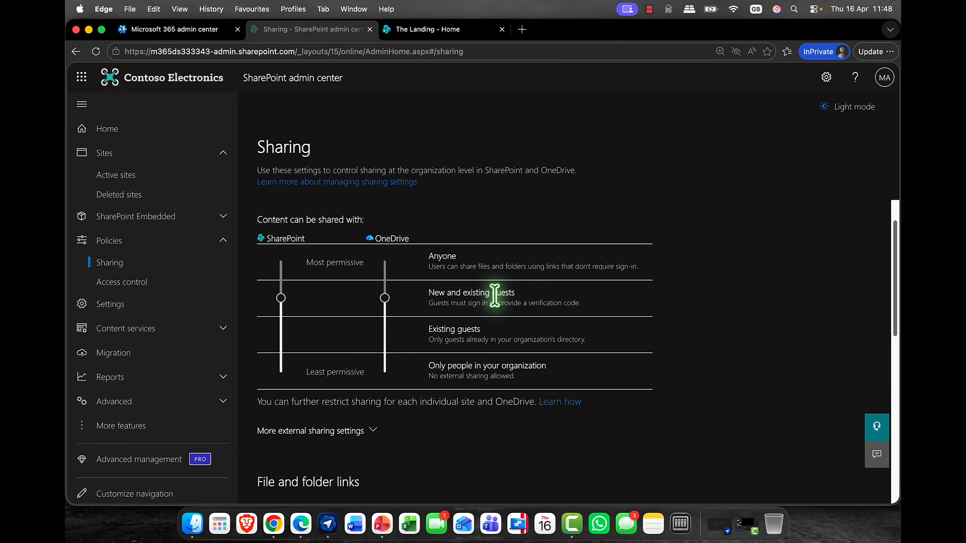
Step: Try the Existing guests and Only people in your organization levels for SharePoint and OneDrive, and return both to New and existing guests
left_click(387, 336)
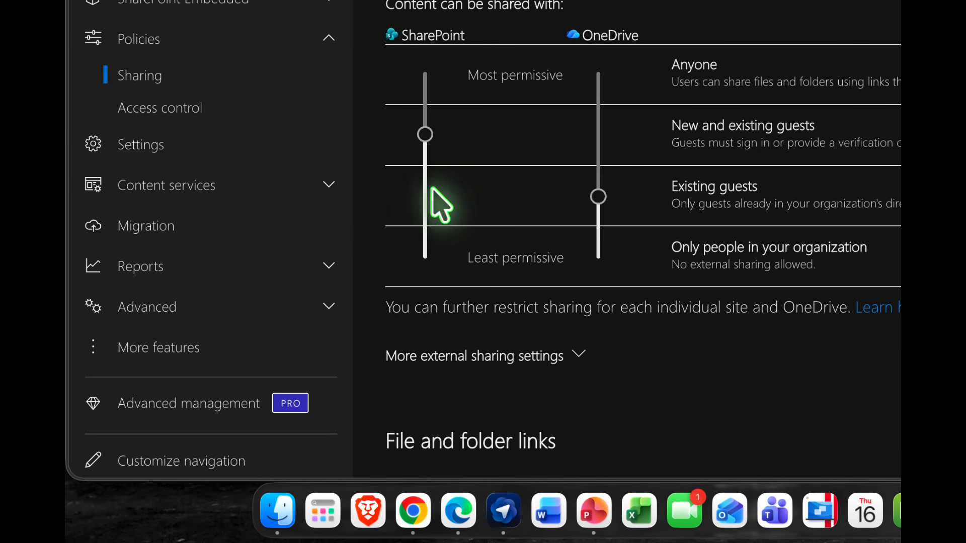
left_click(425, 195)
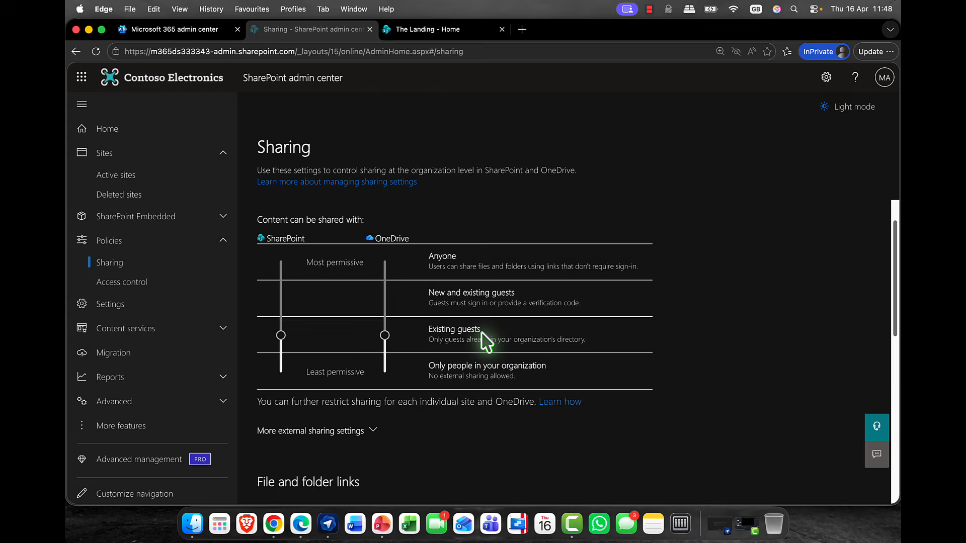
left_click(385, 372)
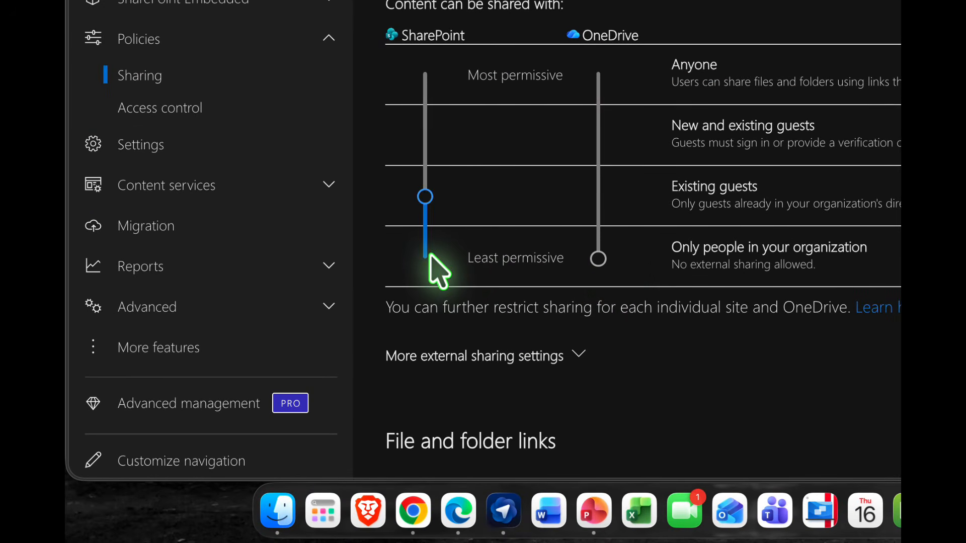
left_click(427, 257)
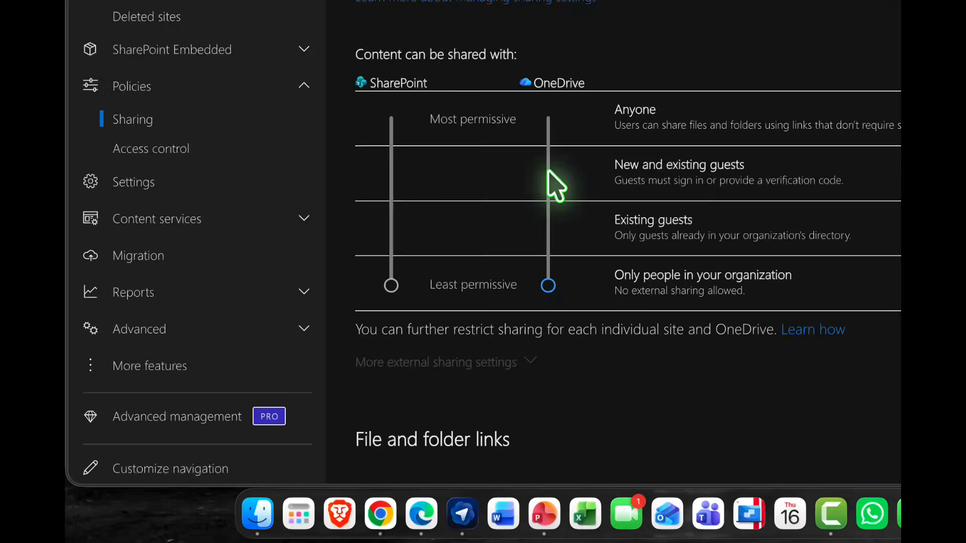
left_click(393, 182)
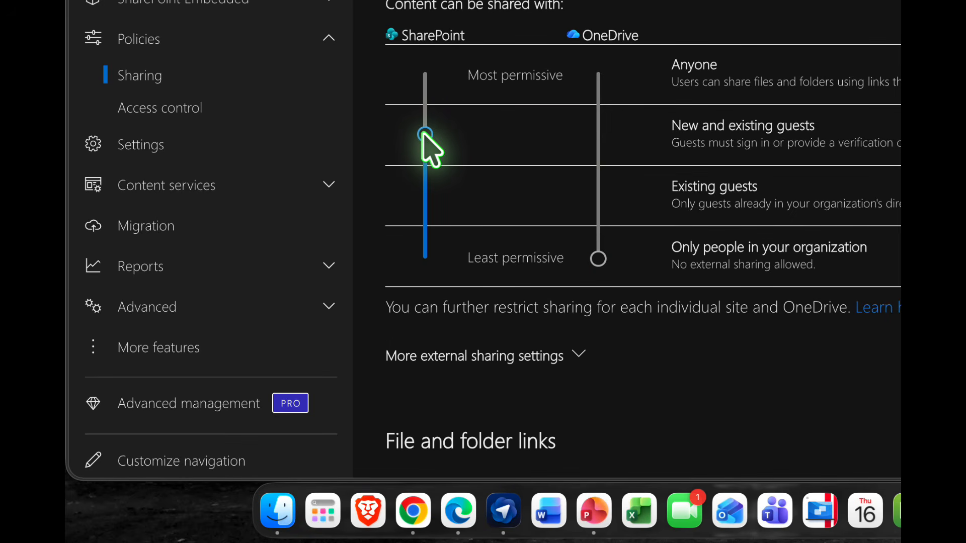
left_click(598, 134)
Step: Examine the default link type and default permission options for file and folder links in the Sharing policy
scroll(602, 142, "down", 2)
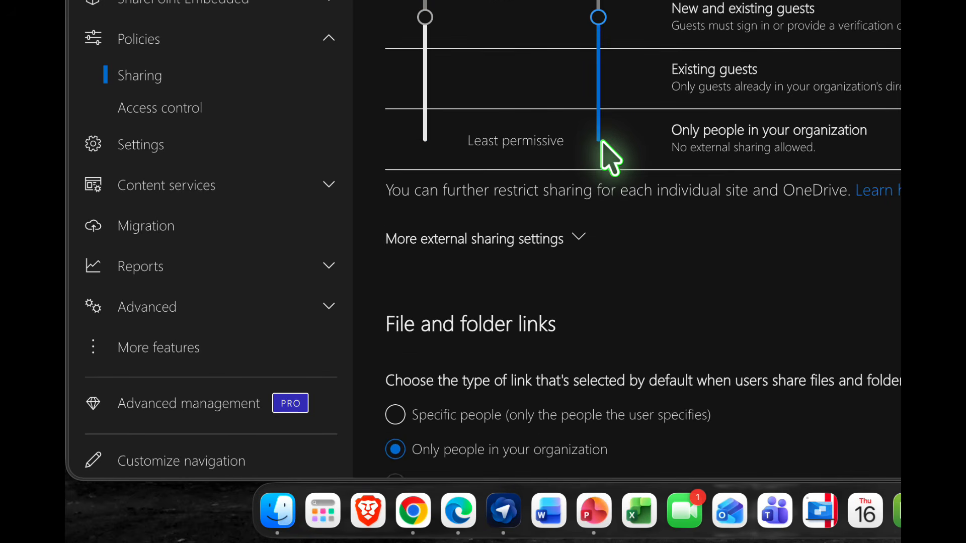
scroll(609, 157, "down", 5)
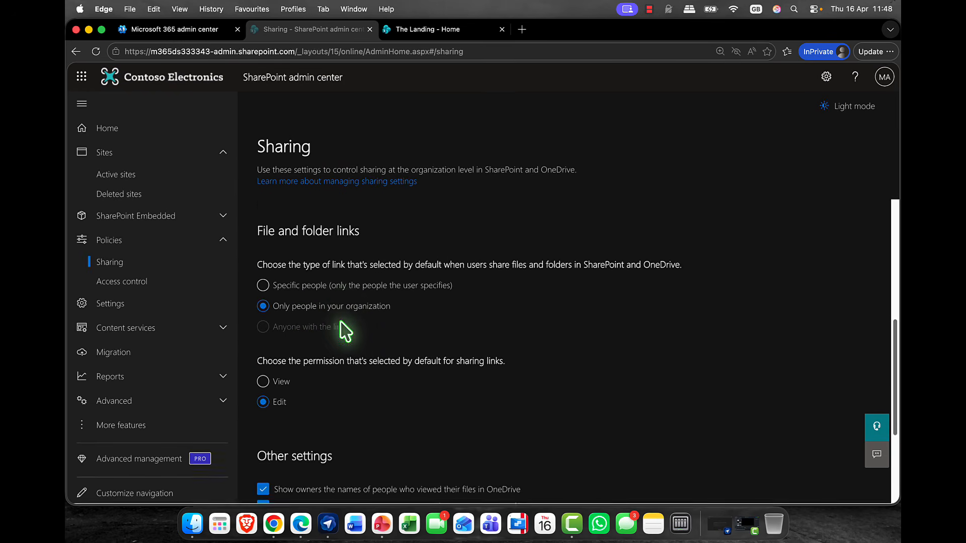
scroll(341, 324, "up", 3)
scroll(340, 322, "up", 2)
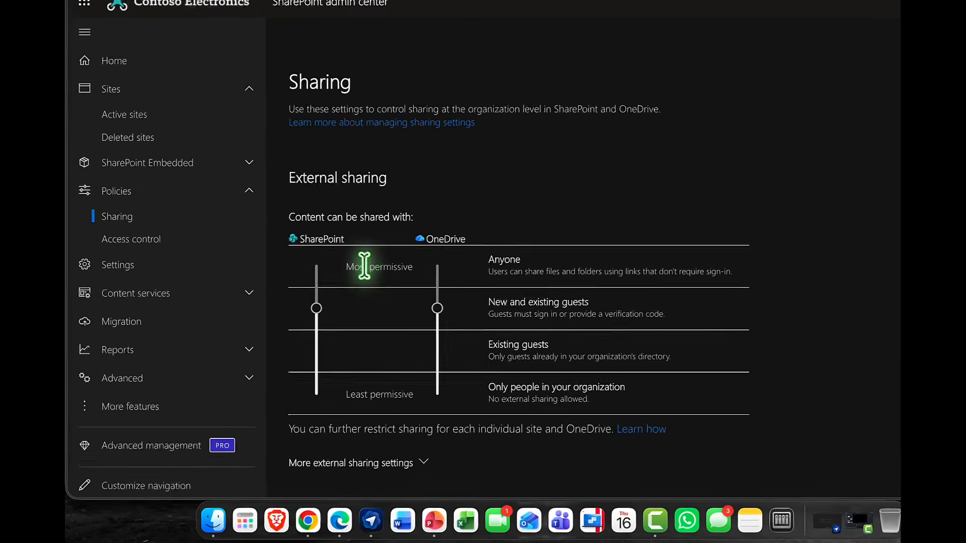
Step: Return to the Active sites list and open the settings of the Oslo HQ site
left_click(127, 137)
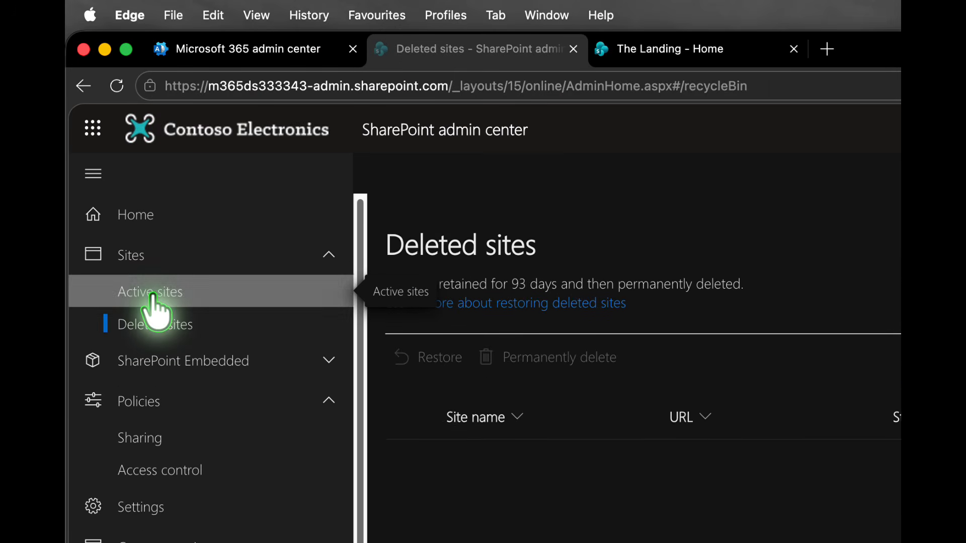
left_click(152, 297)
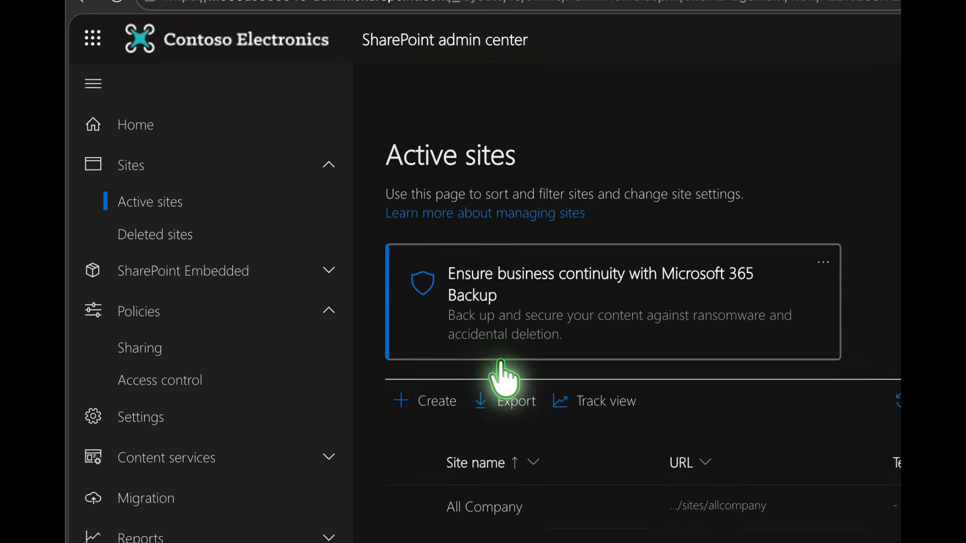
scroll(514, 310, "down", 5)
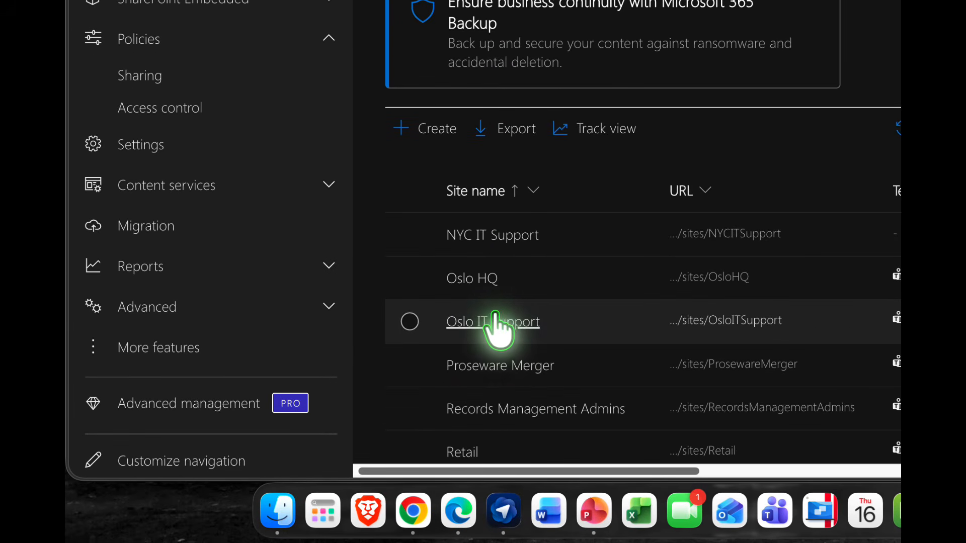
left_click(475, 280)
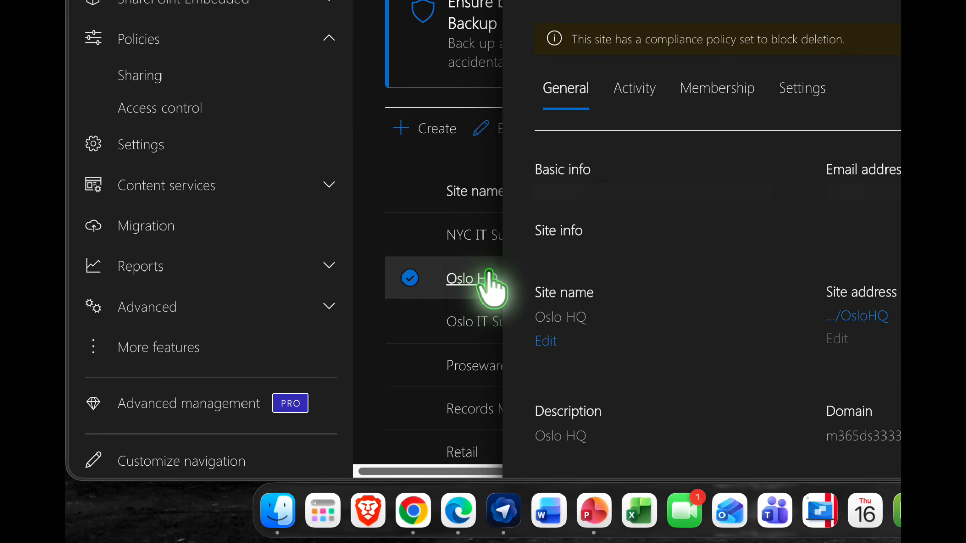
left_click(805, 91)
scroll(723, 242, "down", 1)
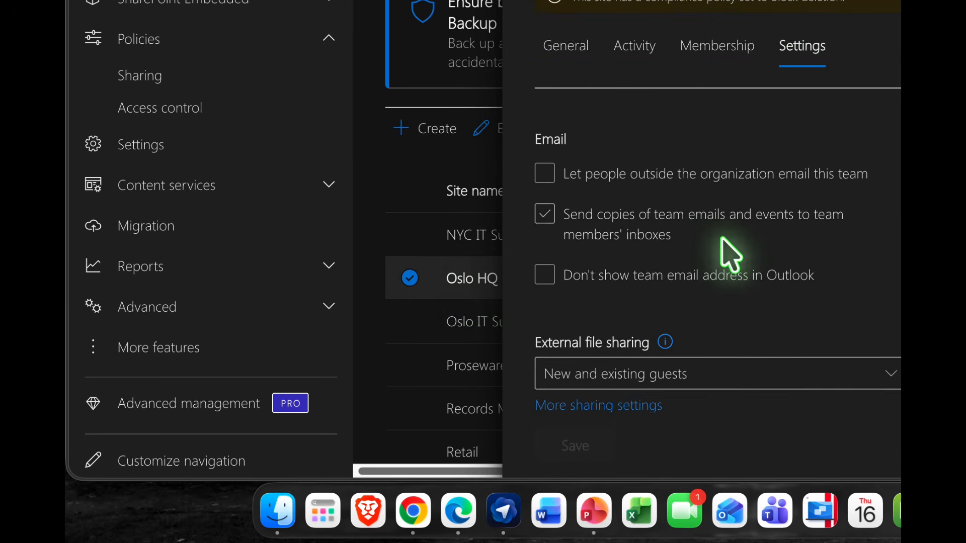
Step: Try Existing guests as the Oslo HQ site's external file sharing level, and close the site details without saving
scroll(730, 254, "down", 4)
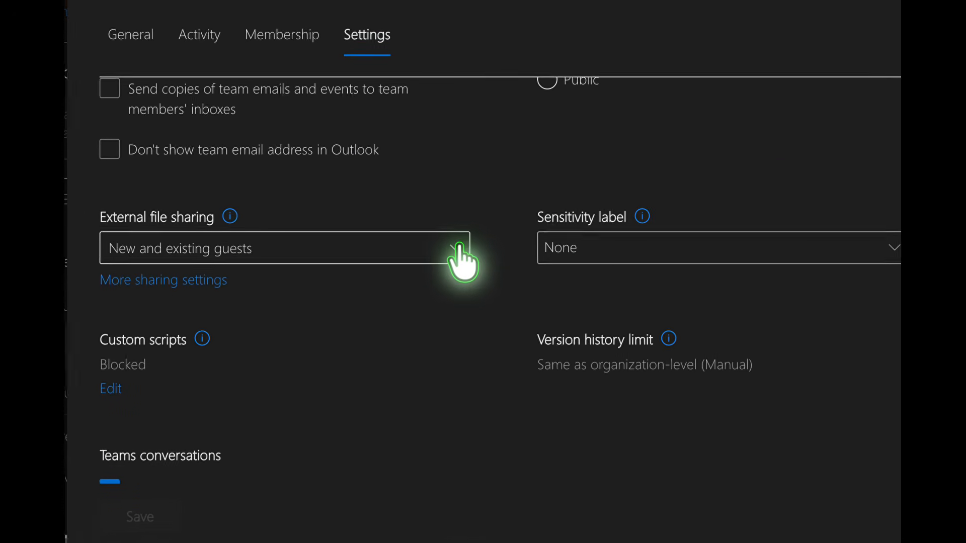
left_click(459, 247)
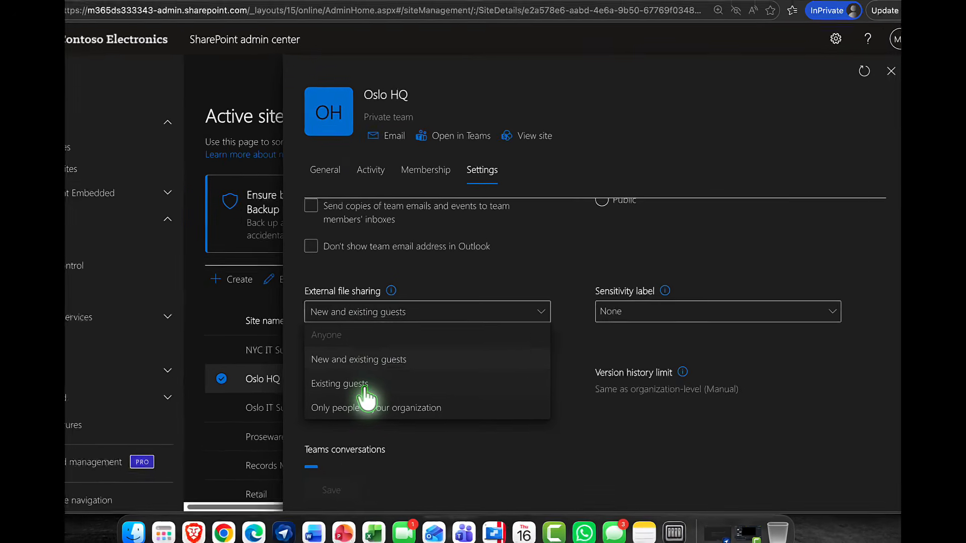
left_click(403, 390)
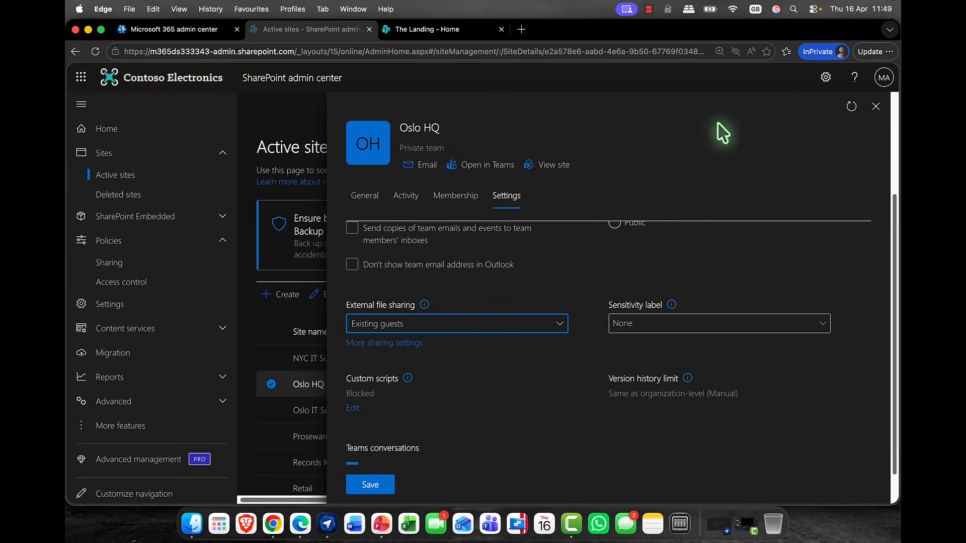
left_click(875, 106)
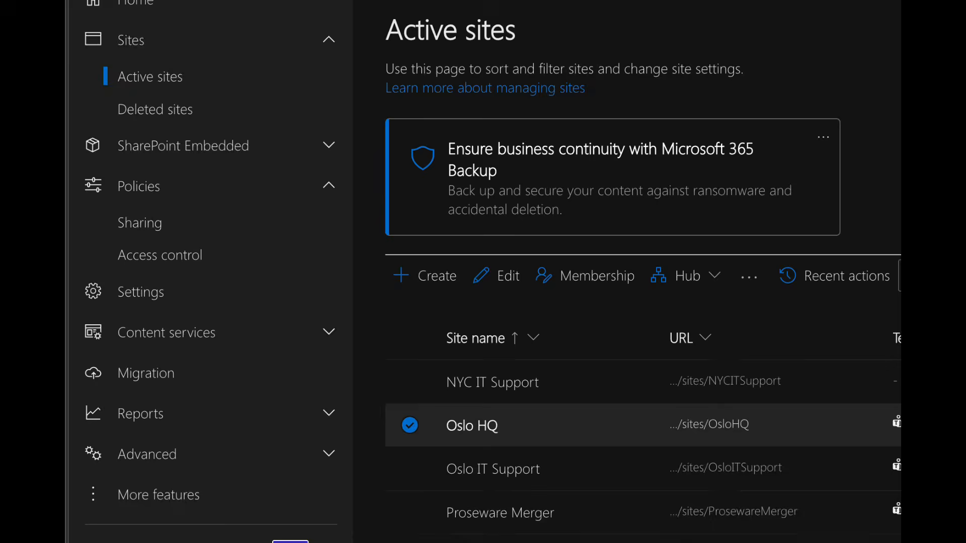
Step: Switch to the Microsoft 365 admin center and open the list of active teams and groups
left_click(243, 54)
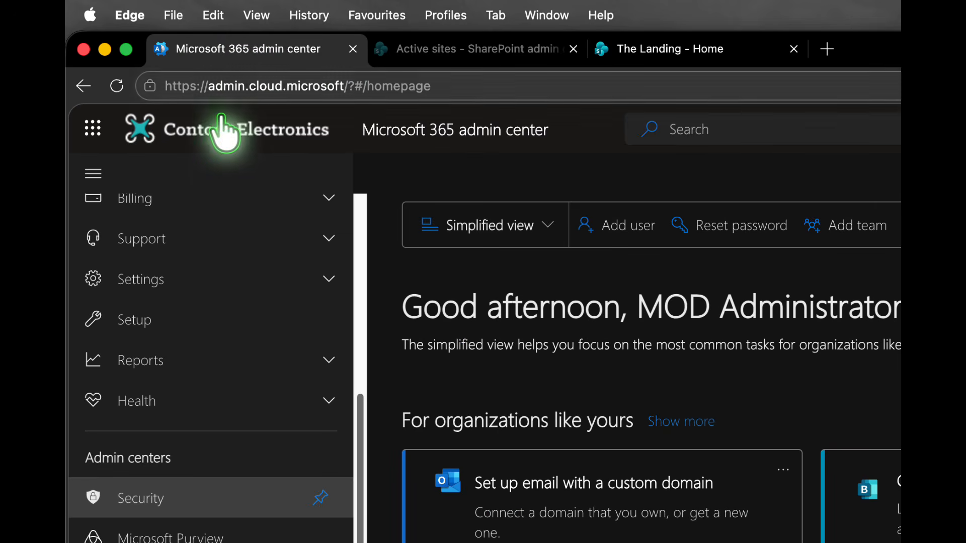
scroll(206, 287, "up", 5)
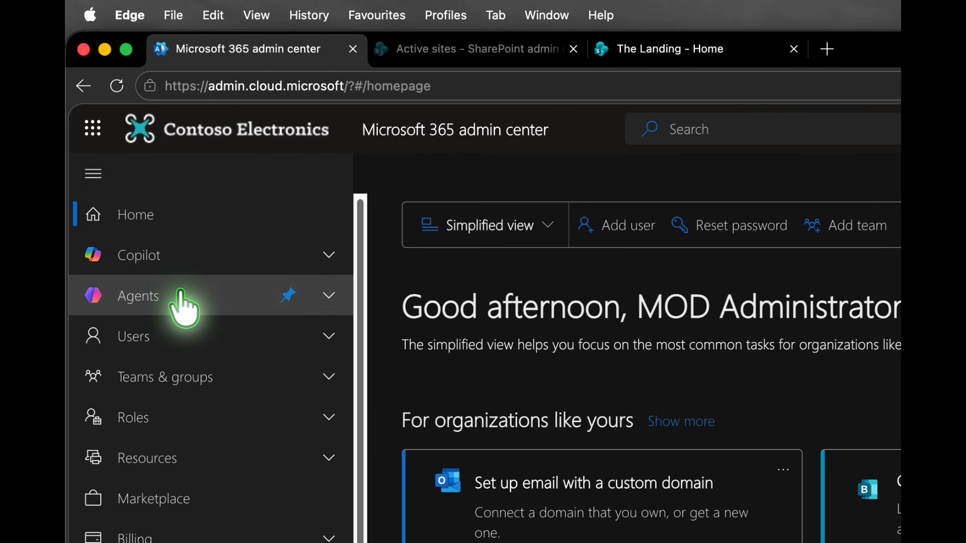
left_click(176, 377)
left_click(170, 416)
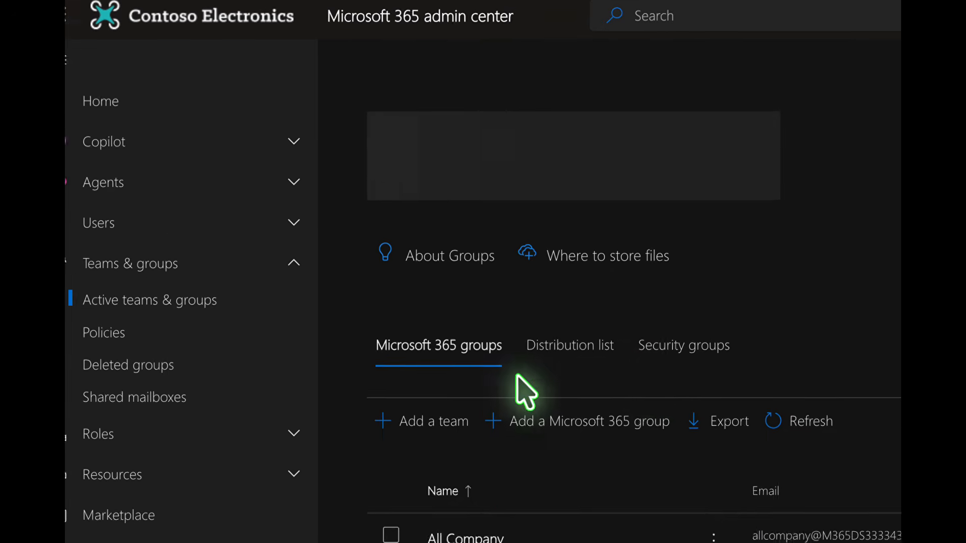
Step: View the Oslo HQ team's settings, close its details and return to The Landing home site
scroll(573, 518, "down", 10)
scroll(481, 365, "down", 5)
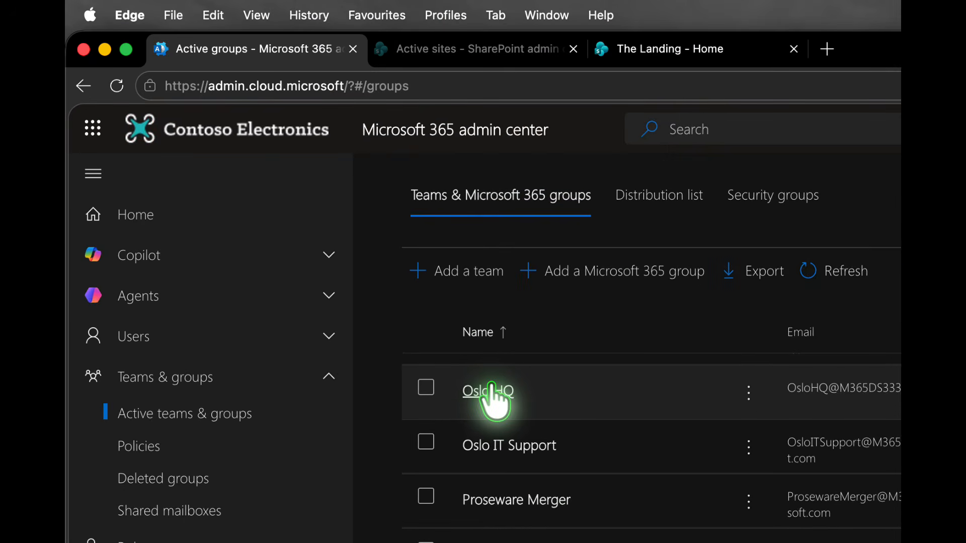
left_click(472, 330)
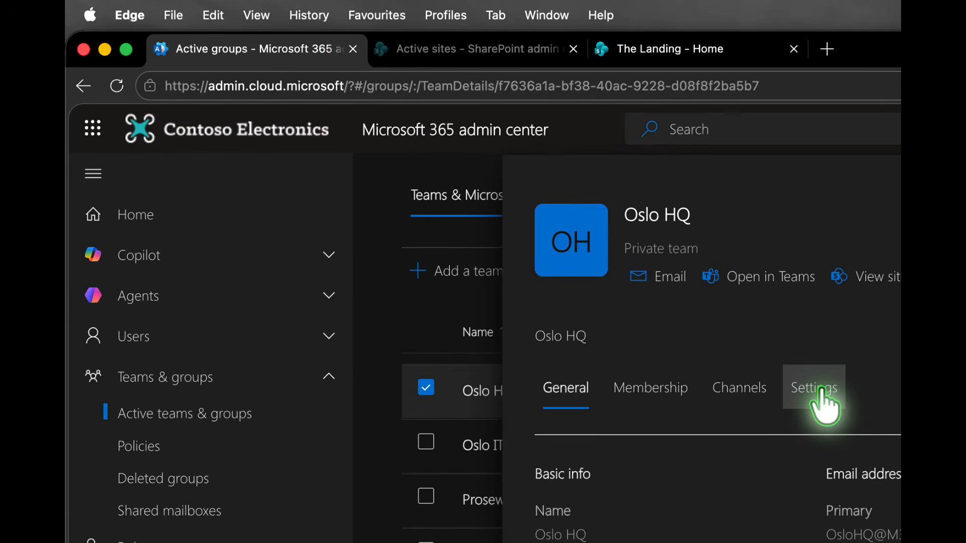
left_click(378, 176)
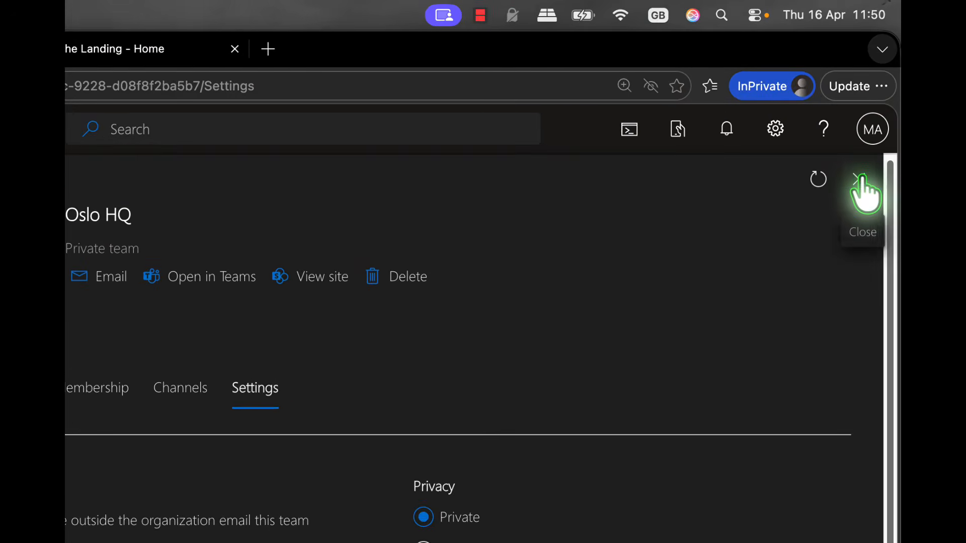
left_click(875, 107)
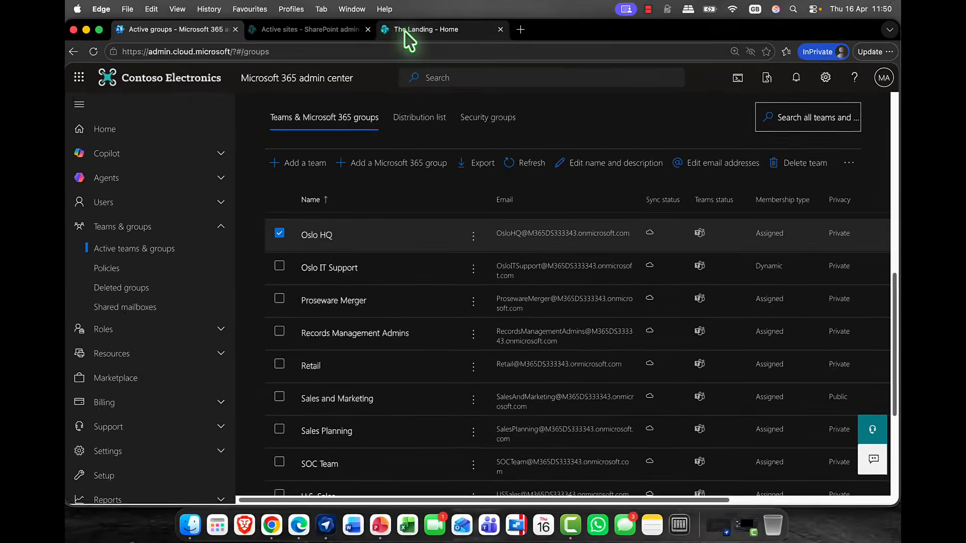
left_click(91, 49)
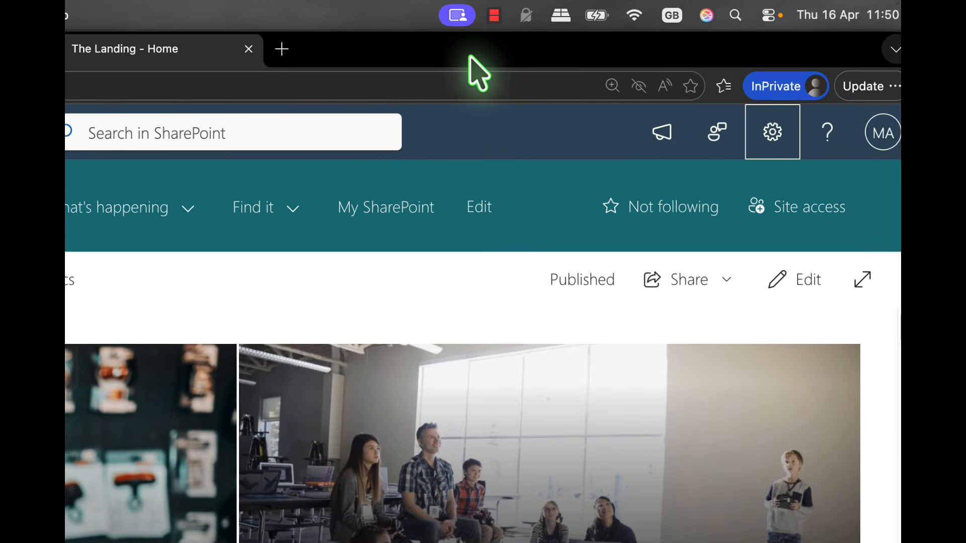
left_click(494, 15)
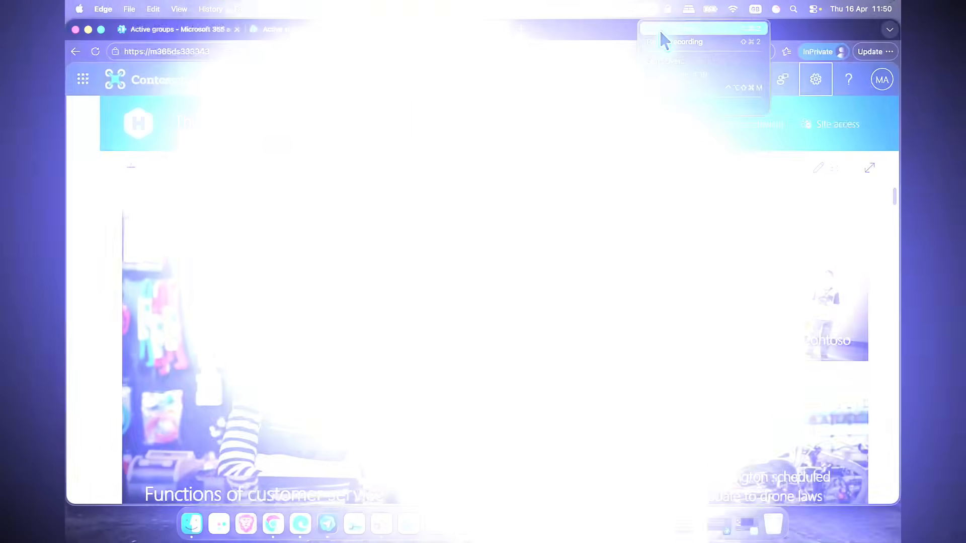